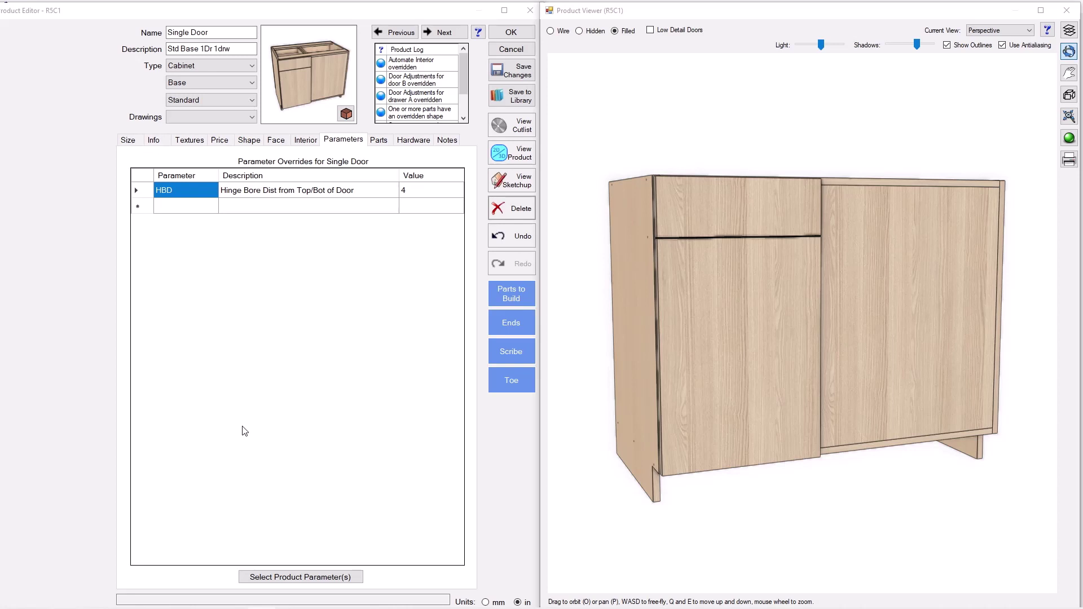
# Orbit and zoom around the example cabinet to inspect its front and interior
pyautogui.moveTo(687, 401); pyautogui.dragTo(634, 418)
pyautogui.scroll(5, 742, 416)
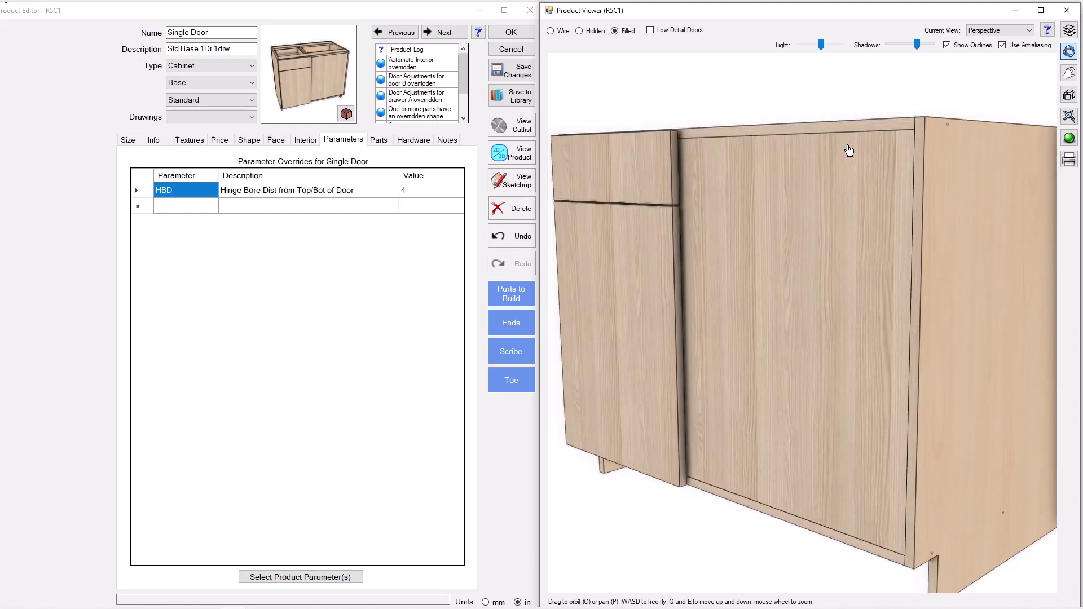
pyautogui.moveTo(605, 326); pyautogui.dragTo(764, 350)
pyautogui.scroll(5, 746, 347)
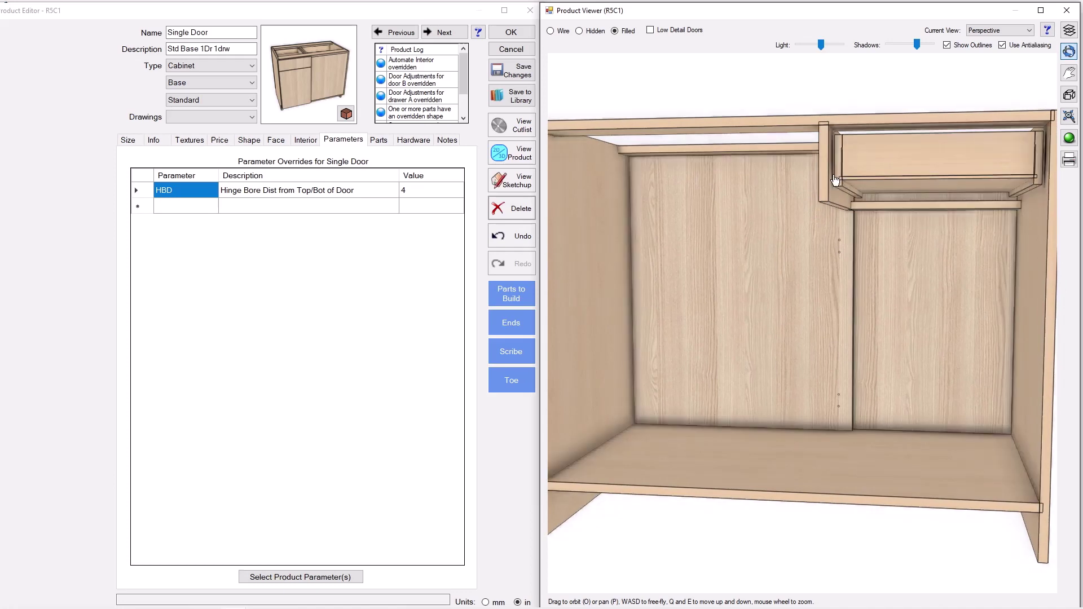
pyautogui.scroll(3, 835, 180)
pyautogui.scroll(-2, 838, 226)
pyautogui.scroll(3, 846, 313)
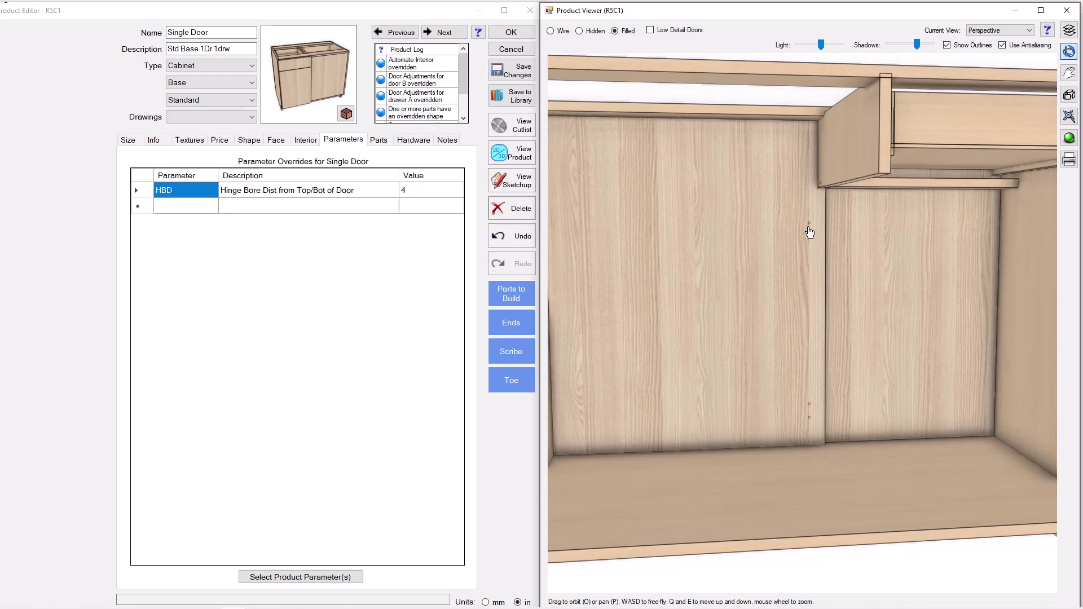
pyautogui.scroll(-2, 780, 308)
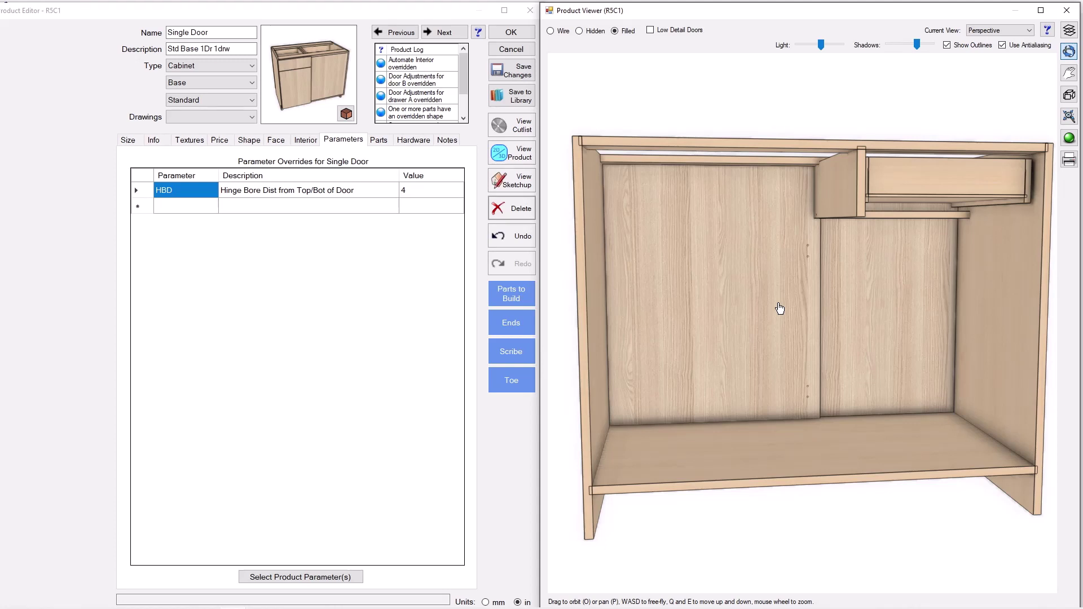
pyautogui.scroll(-2, 766, 326)
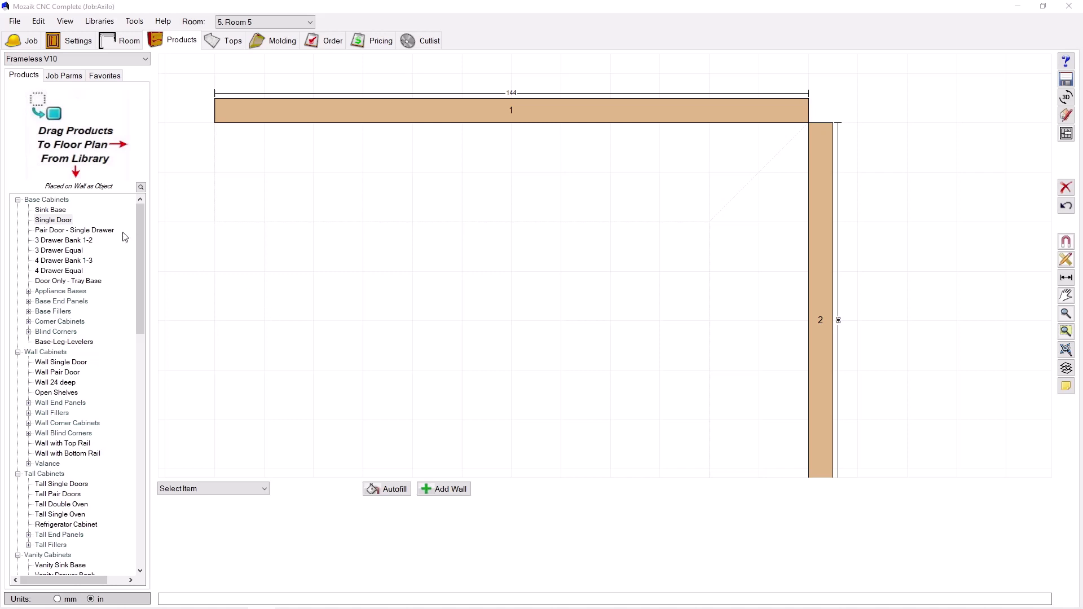
# Drop a Single Door base cabinet onto wall 1 and make it 42 wide
pyautogui.moveTo(47, 224); pyautogui.dragTo(631, 196)
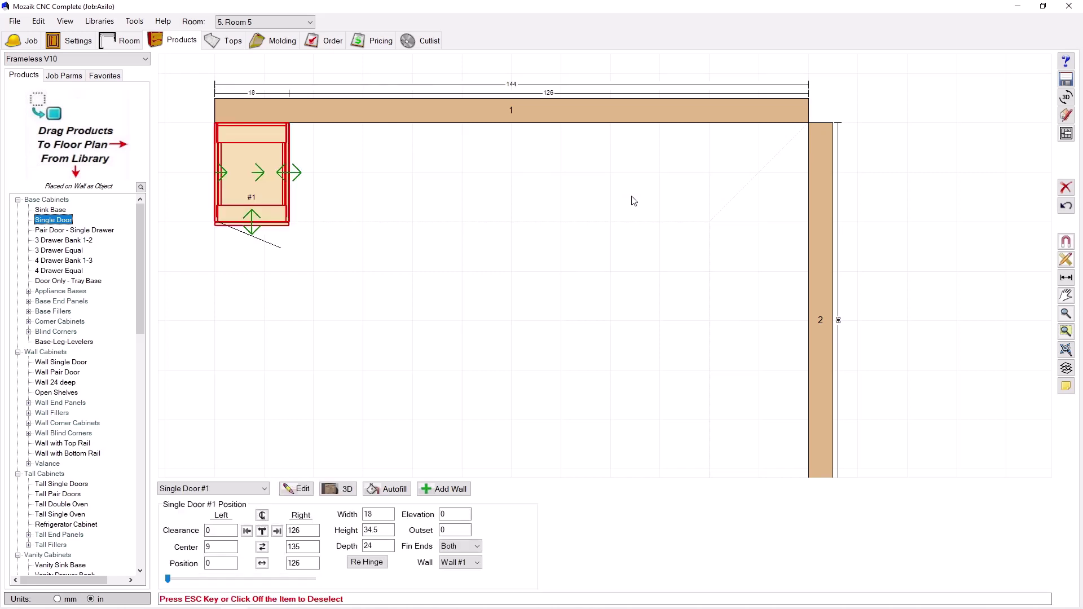
pyautogui.click(382, 518)
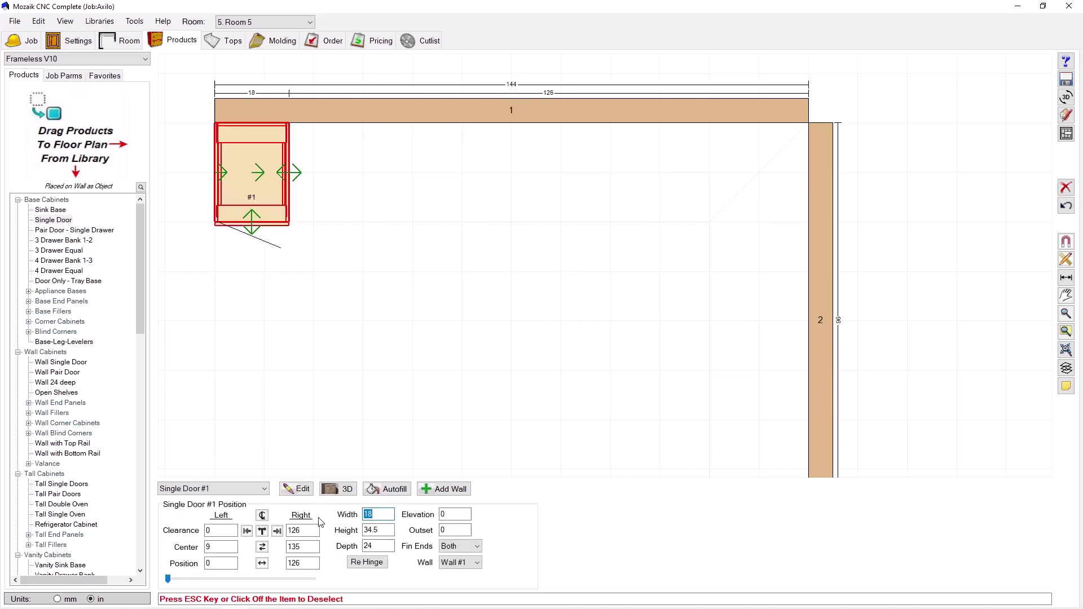
pyautogui.write('42')
pyautogui.press('Return')
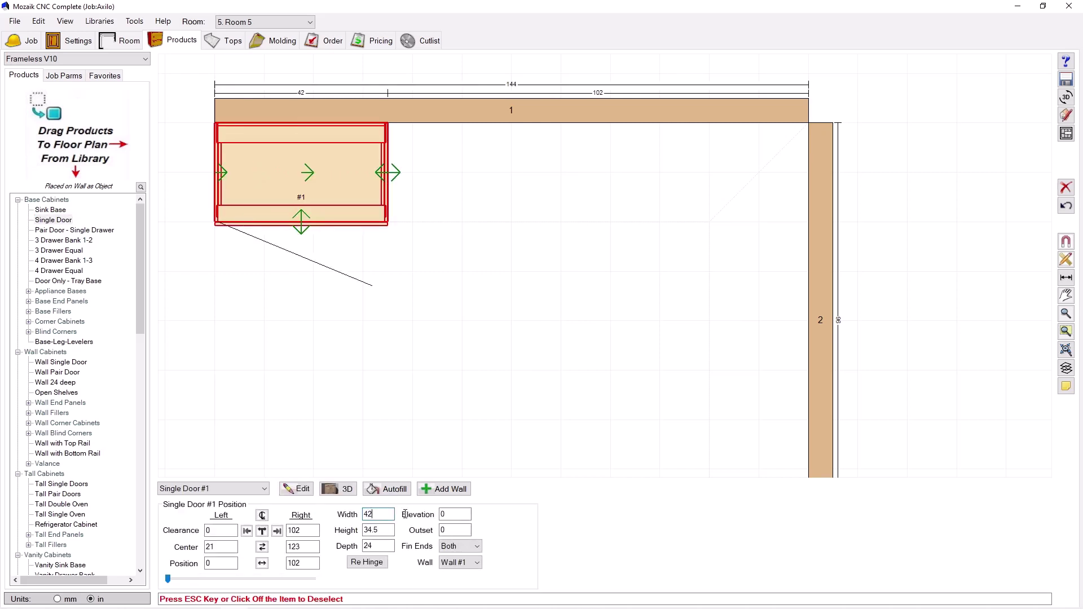
# Set the cabinet's finished ends to None and position it 3 from wall 1's right end
pyautogui.click(463, 546)
pyautogui.click(468, 580)
pyautogui.doubleClick(288, 563)
pyautogui.write('3')
pyautogui.press('Return')
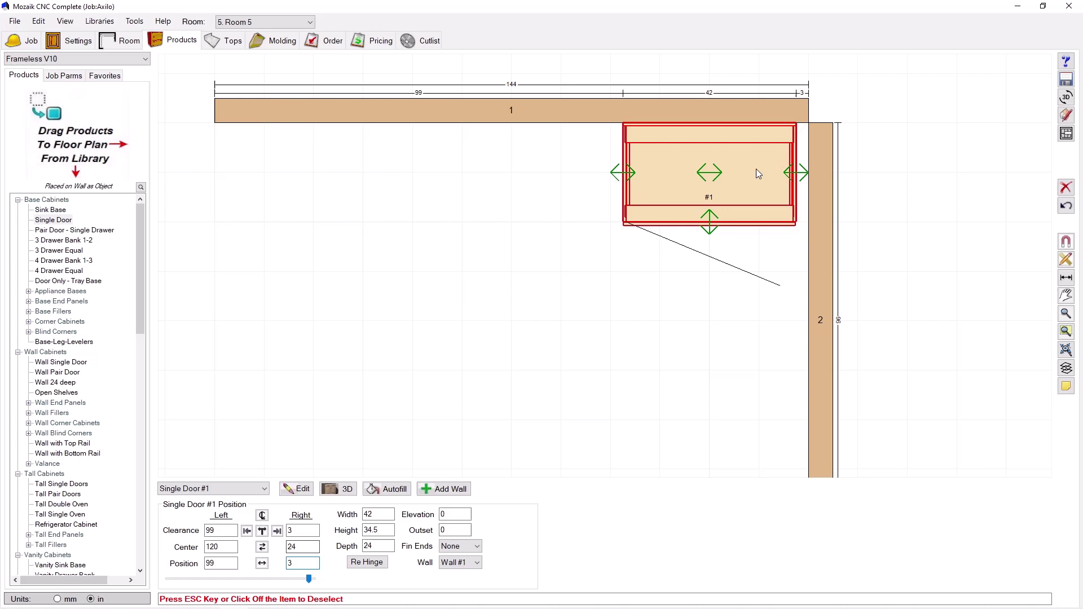
pyautogui.scroll(1, 705, 131)
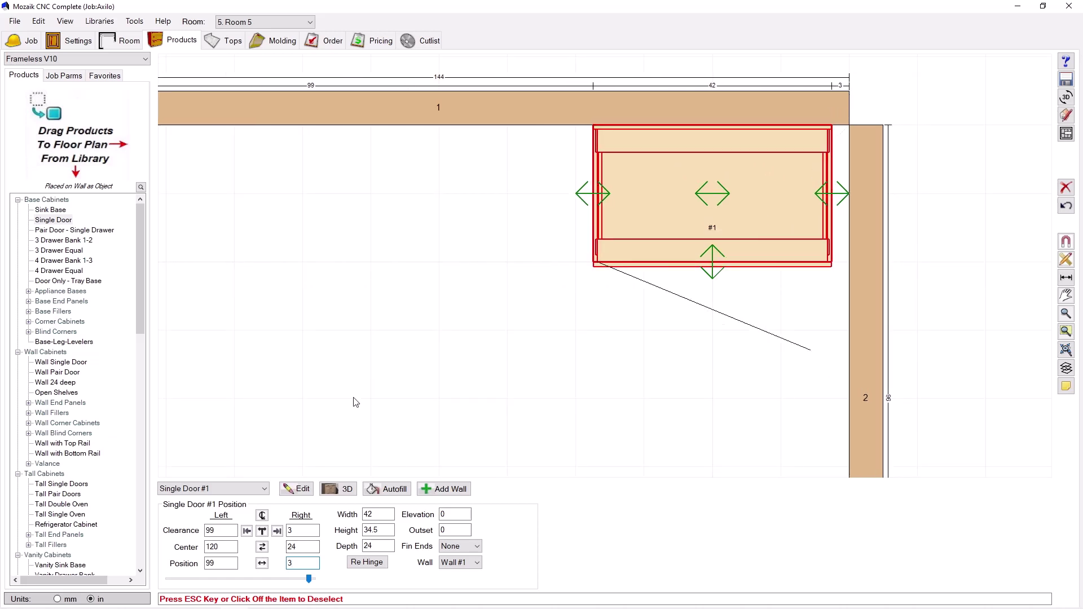
# Open the cabinet in the Product Editor with the 3D Product Viewer side by side
pyautogui.click(296, 492)
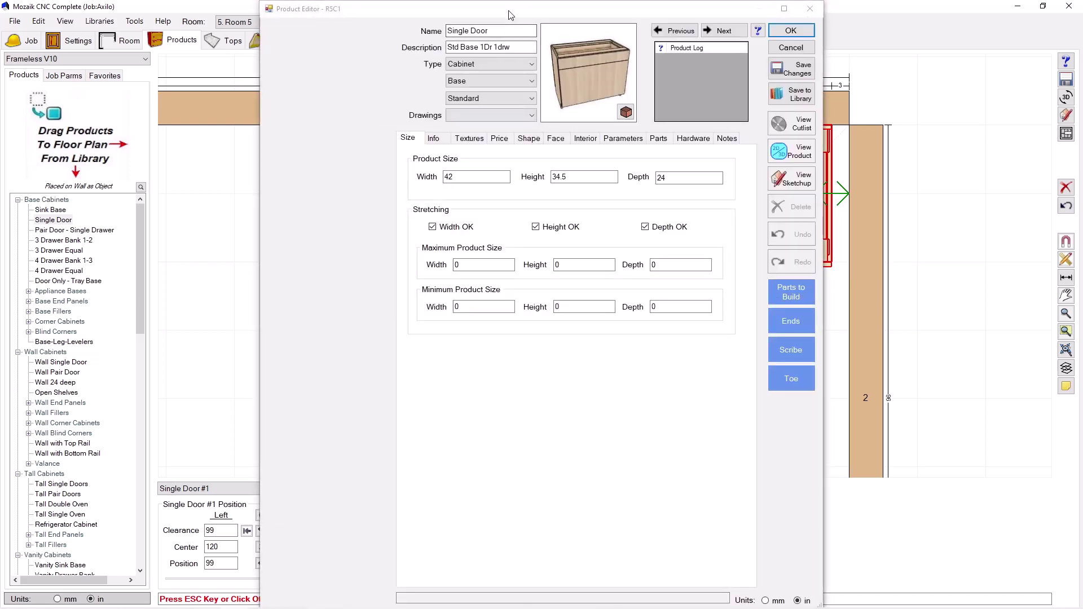
pyautogui.moveTo(510, 14); pyautogui.dragTo(246, 13)
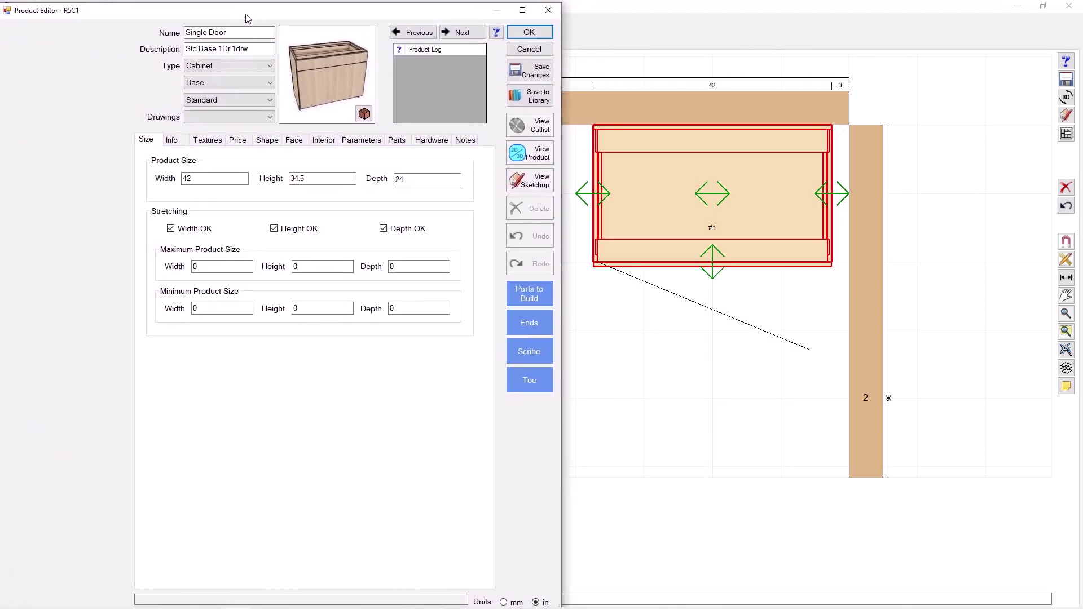
pyautogui.click(529, 153)
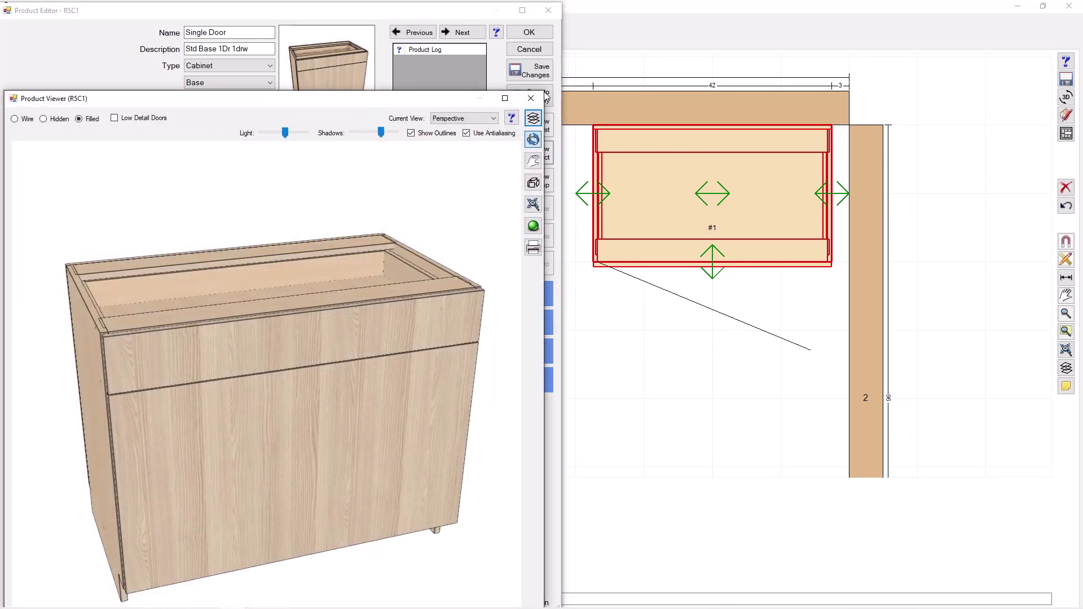
pyautogui.moveTo(420, 103); pyautogui.dragTo(1080, 122)
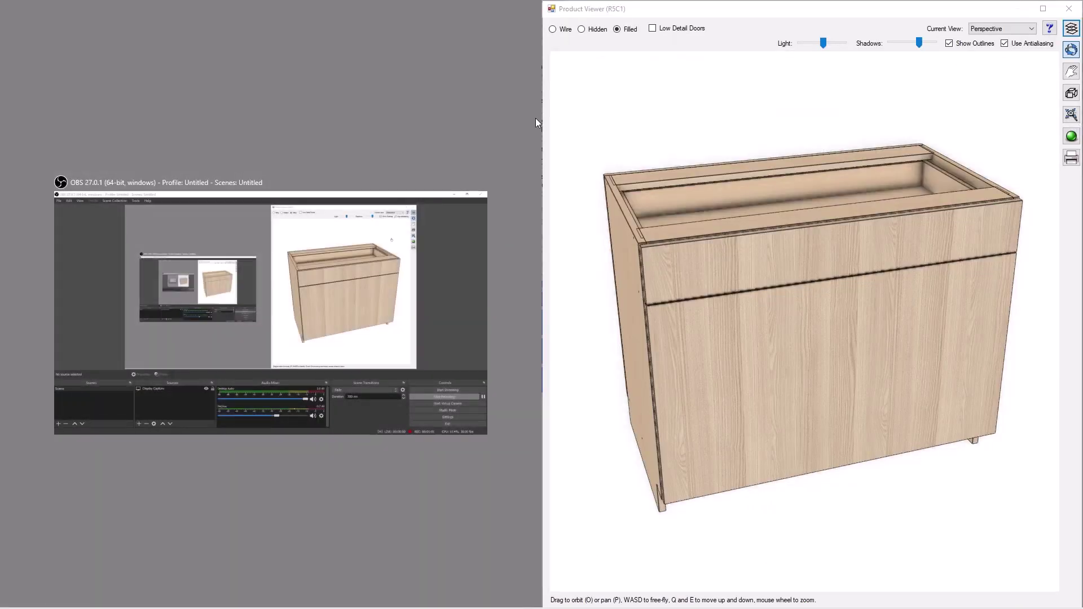
pyautogui.click(395, 78)
pyautogui.moveTo(398, 14); pyautogui.dragTo(378, 16)
# Clear the face's drawer and door, turn off Automate Interior, and clear the interior shelves
pyautogui.click(283, 141)
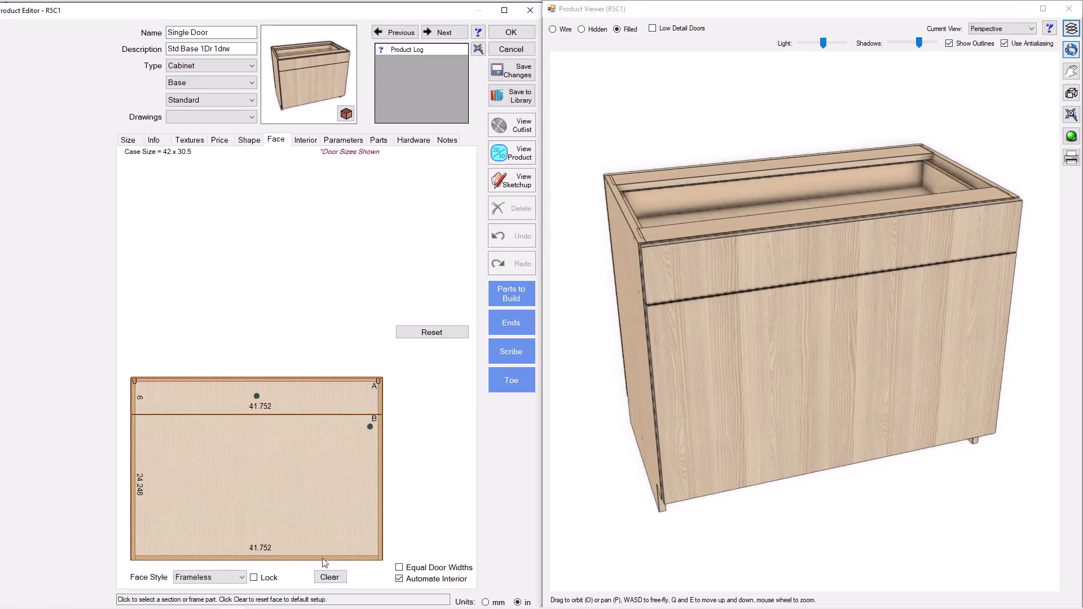
pyautogui.click(329, 577)
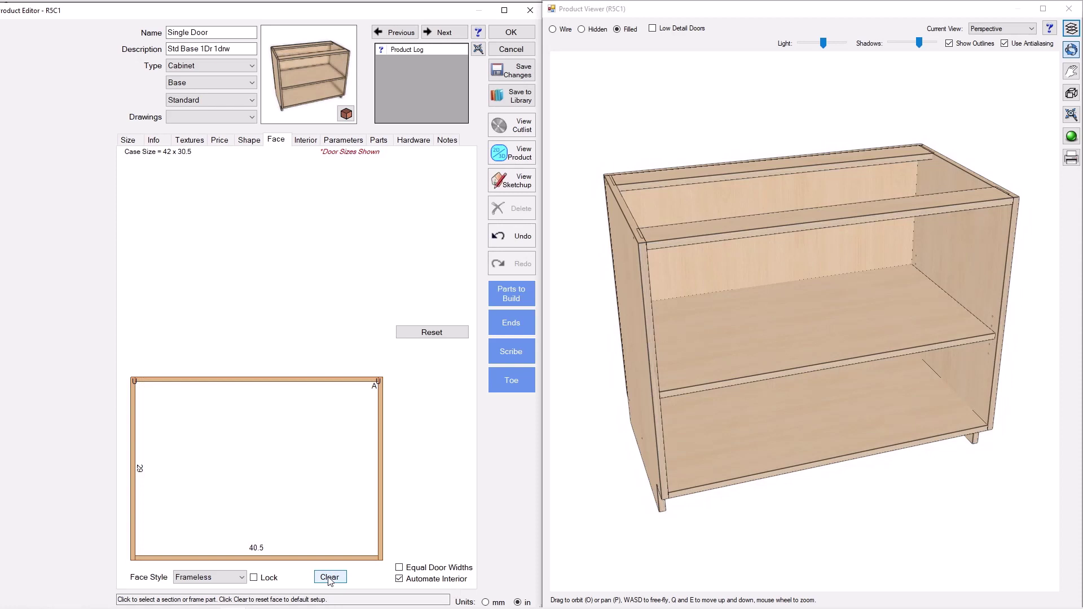
pyautogui.click(399, 579)
pyautogui.click(306, 140)
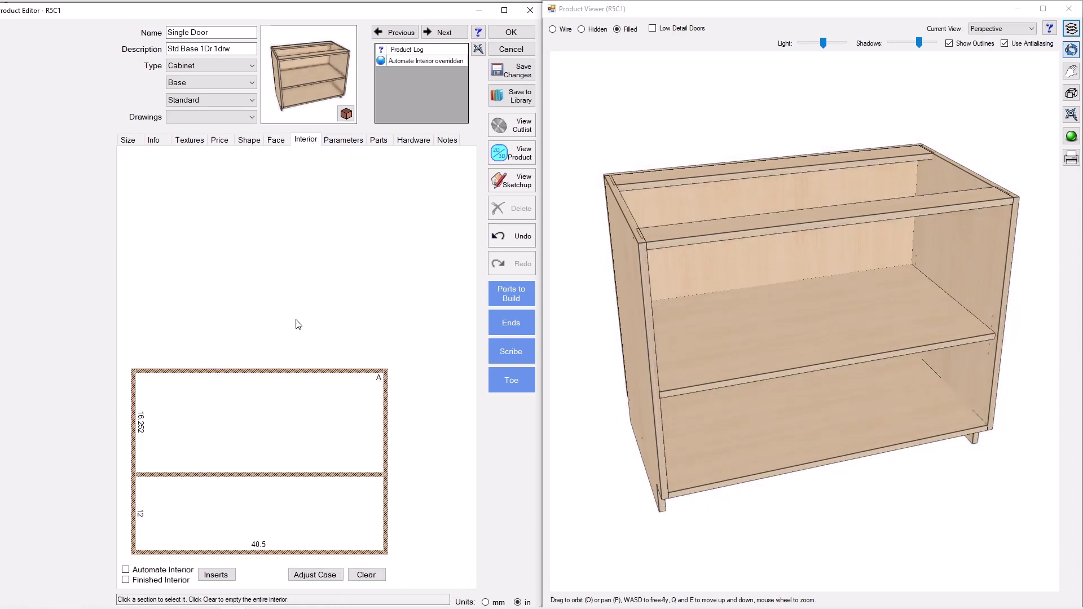
pyautogui.click(366, 575)
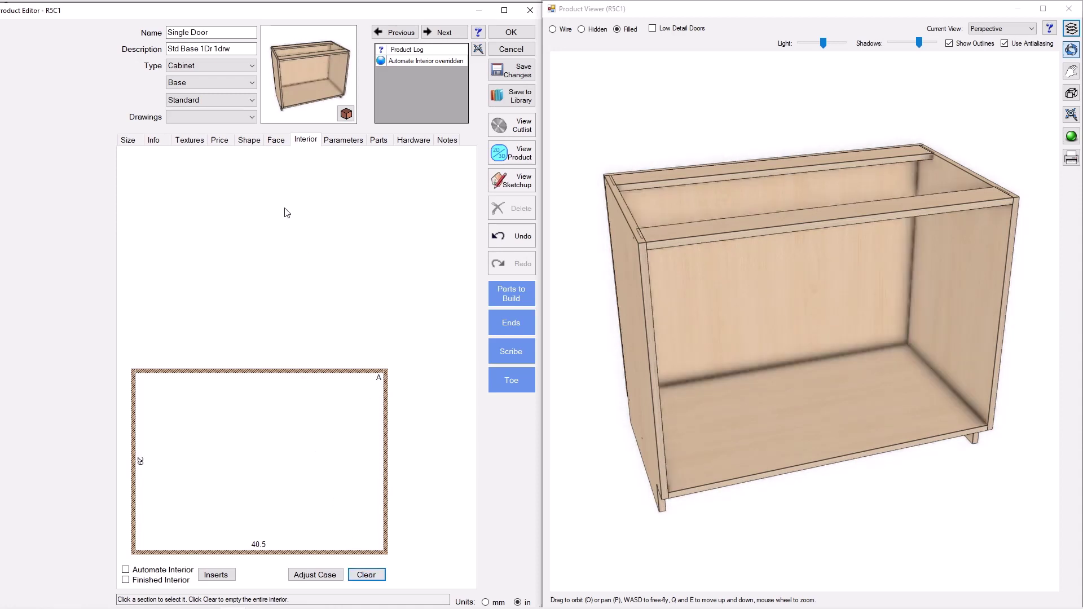
pyautogui.click(275, 140)
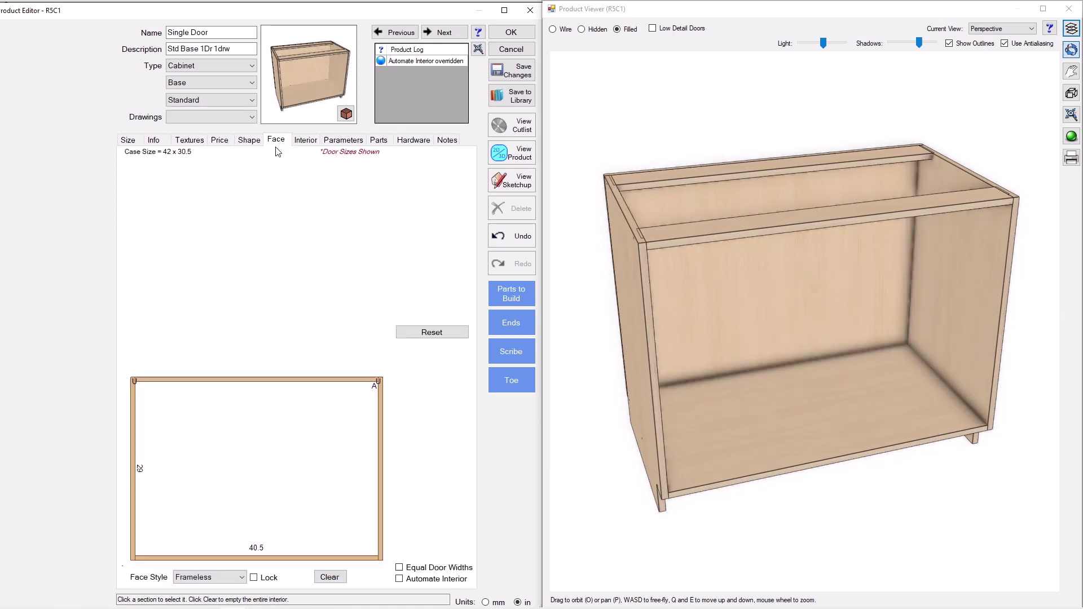
pyautogui.click(262, 478)
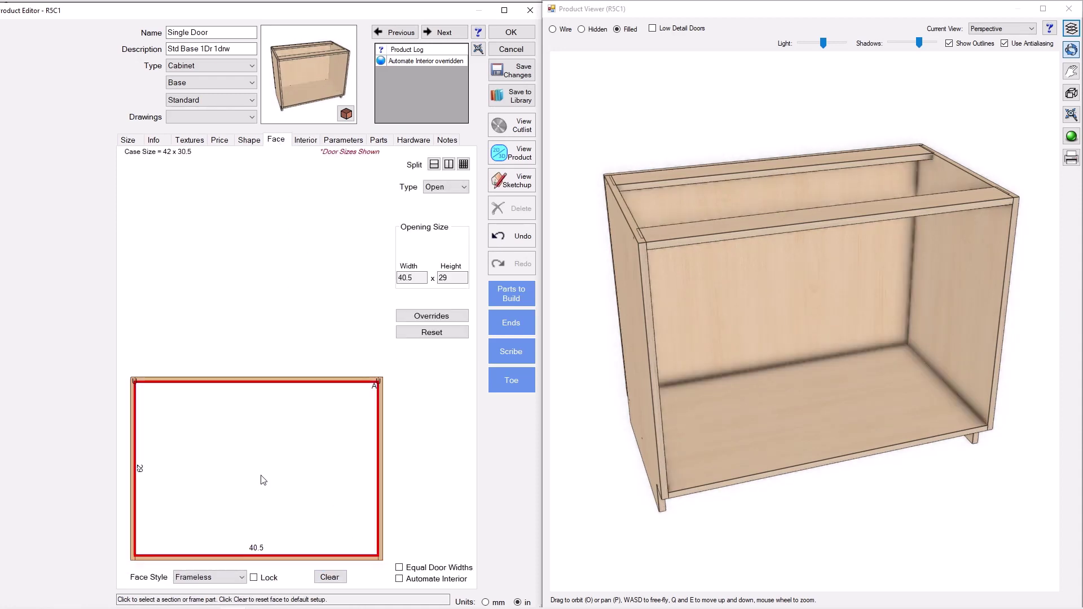
# Split the opening in two, making the left a drawer over a door hinged on the right
pyautogui.click(449, 164)
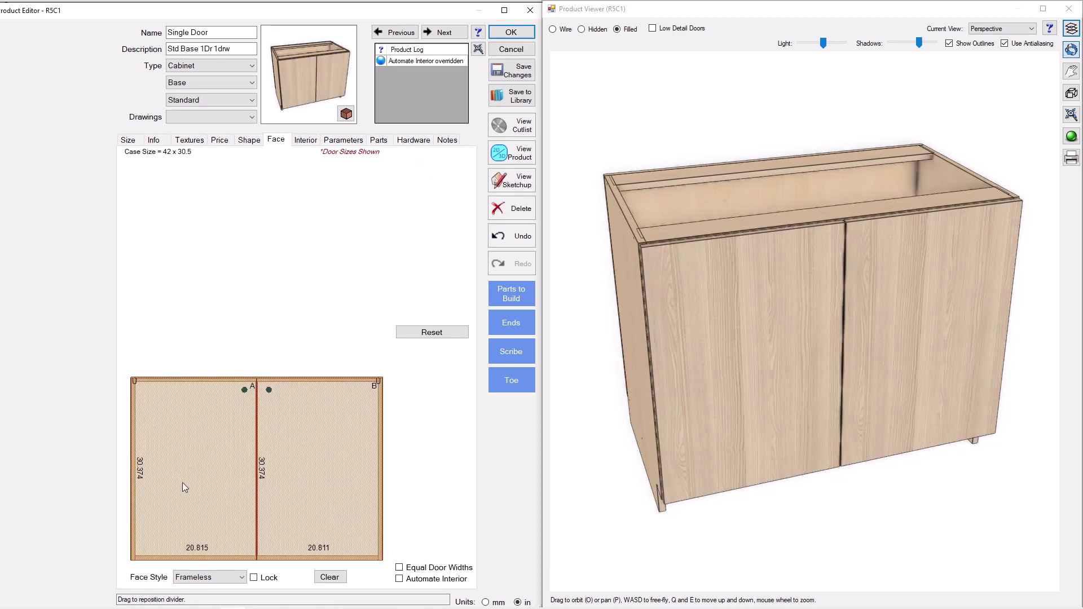
pyautogui.click(182, 482)
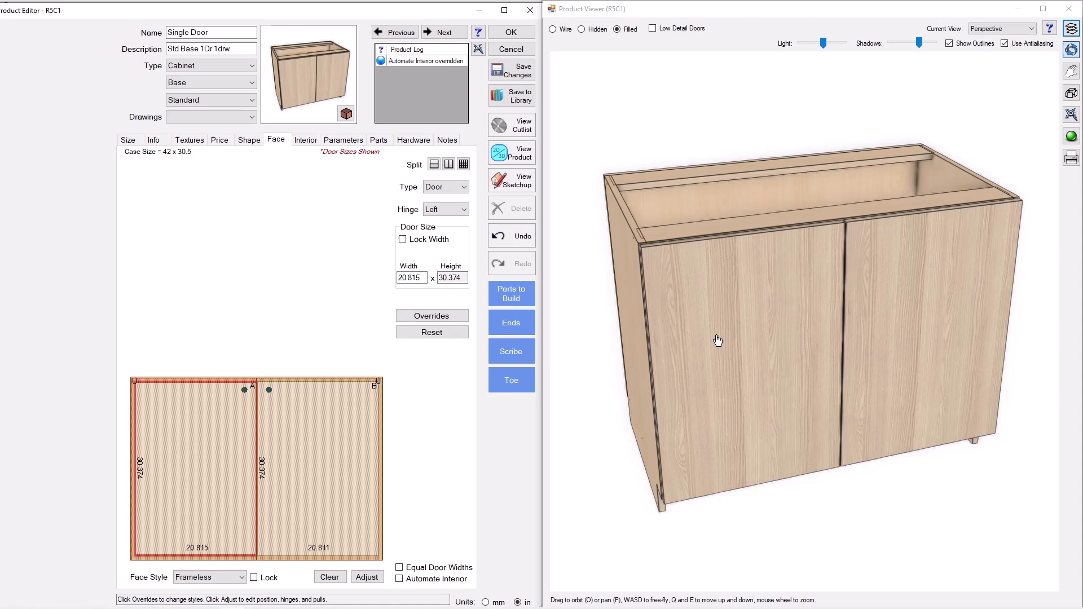
pyautogui.click(431, 164)
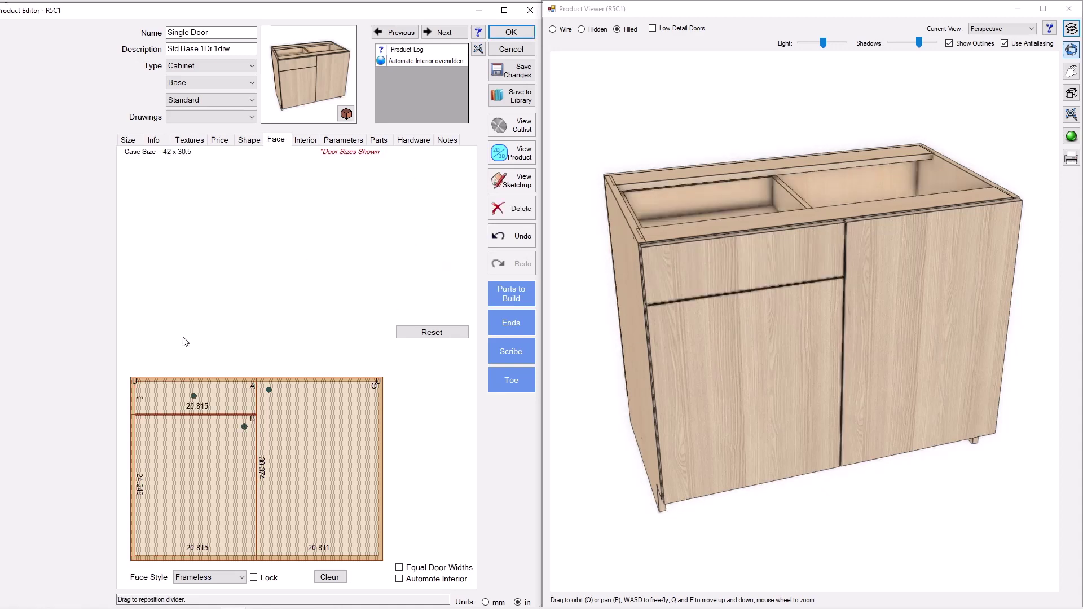
pyautogui.click(190, 477)
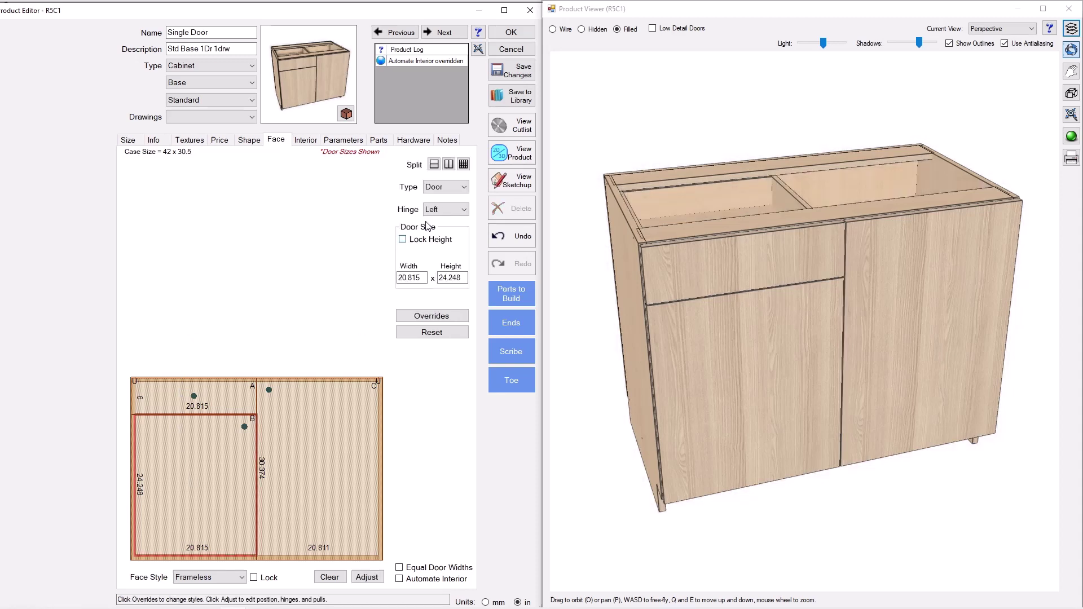
pyautogui.click(445, 209)
pyautogui.click(436, 240)
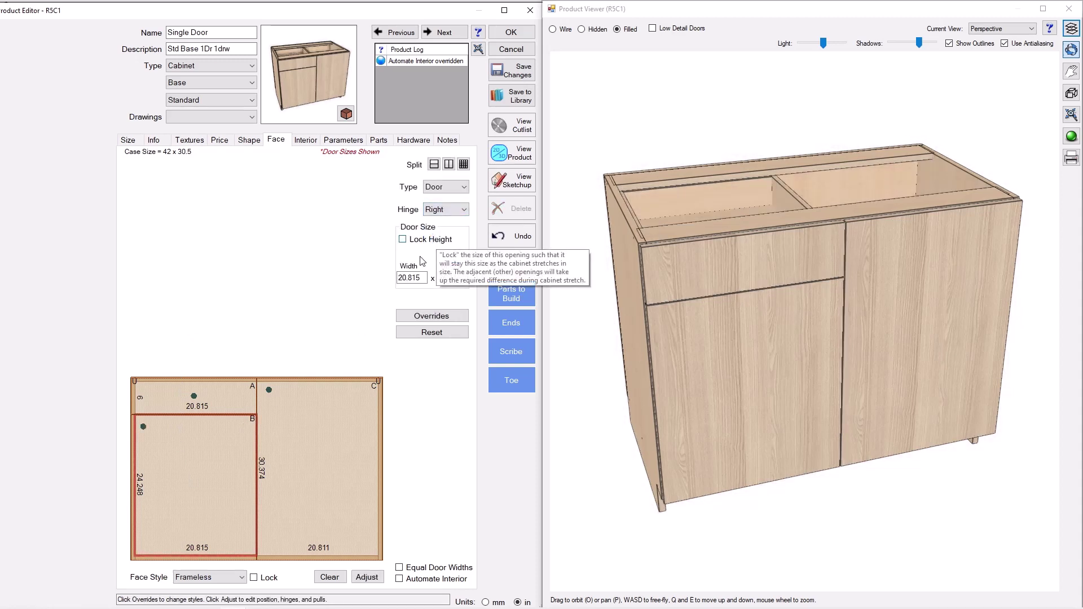
# Change the right section's opening type to a flush Panel
pyautogui.click(317, 456)
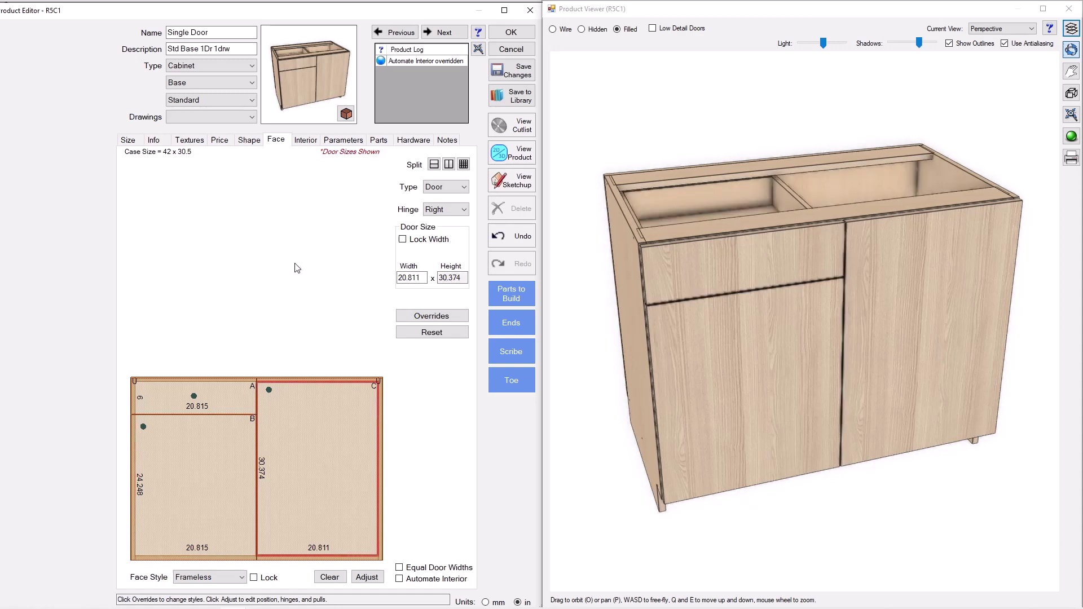
pyautogui.click(445, 187)
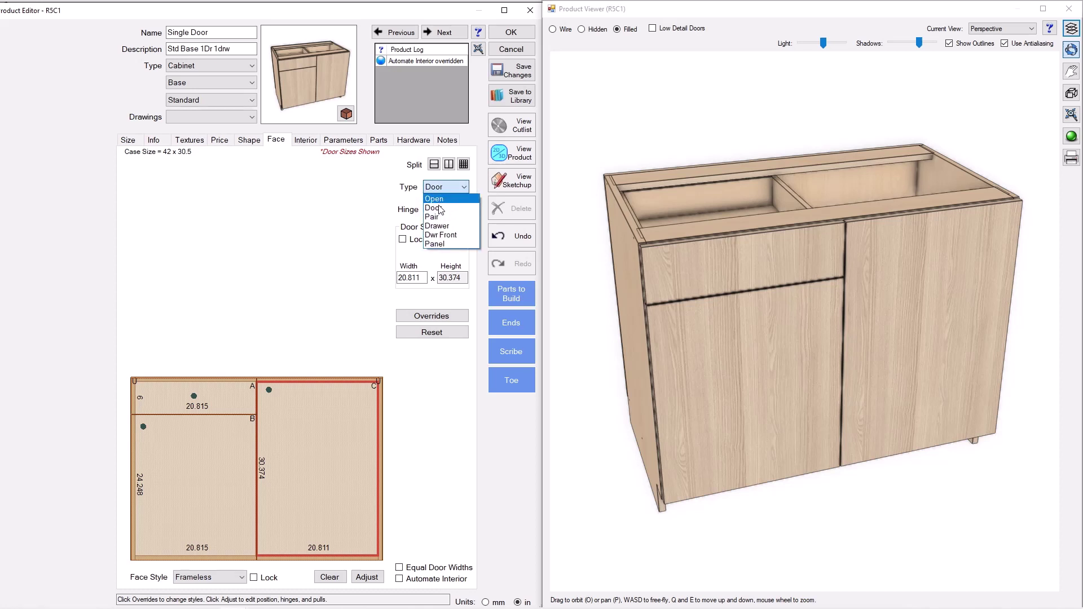
pyautogui.click(450, 243)
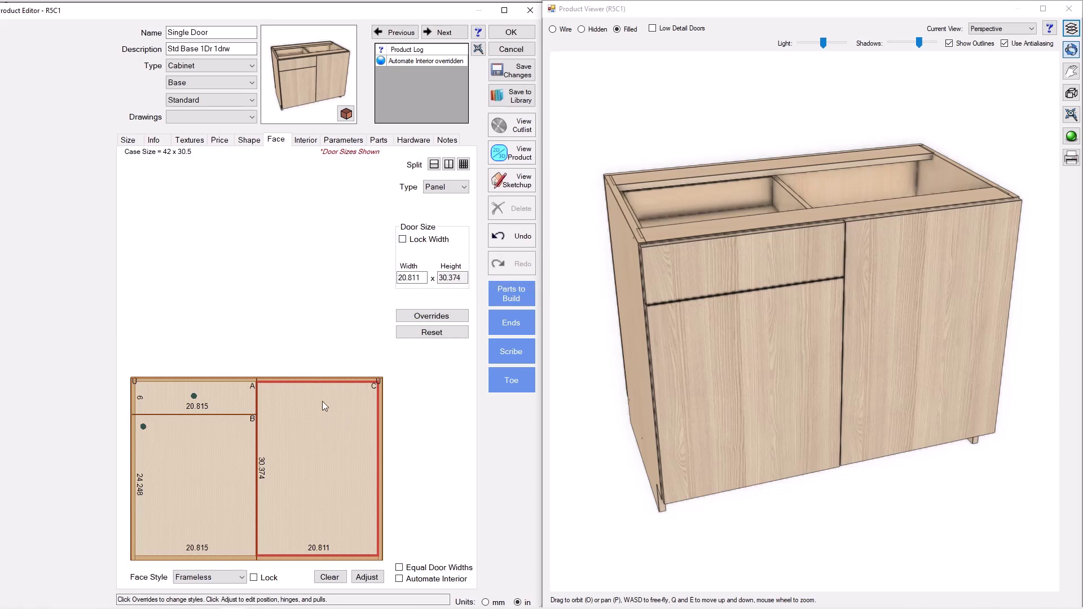
# Show the Parts list and view the Panel part's properties: 20.811 x 30.374, 3/4 Plywood
pyautogui.click(342, 142)
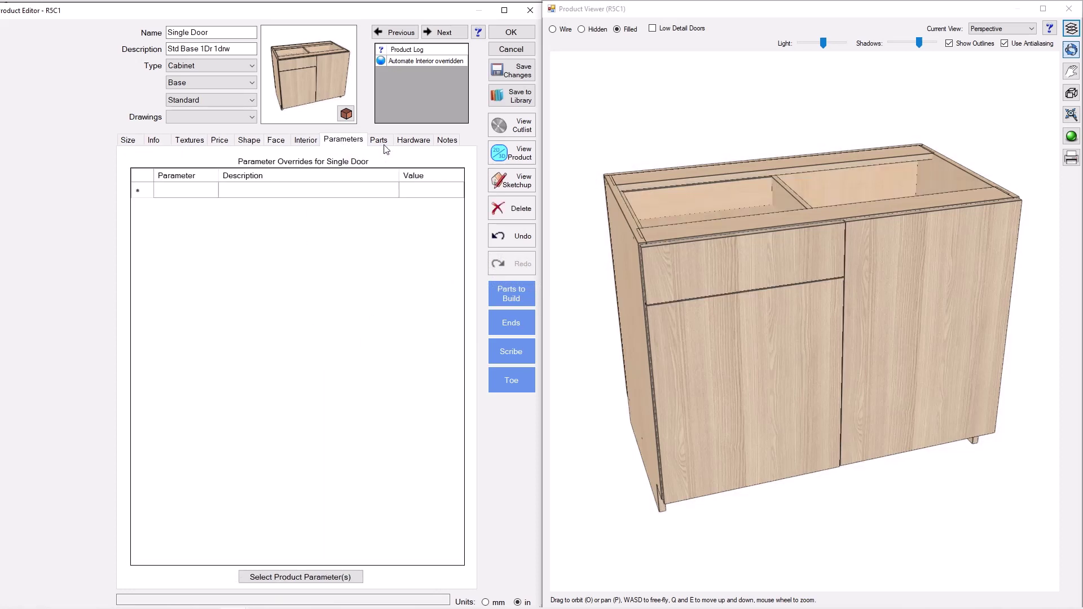
pyautogui.click(378, 139)
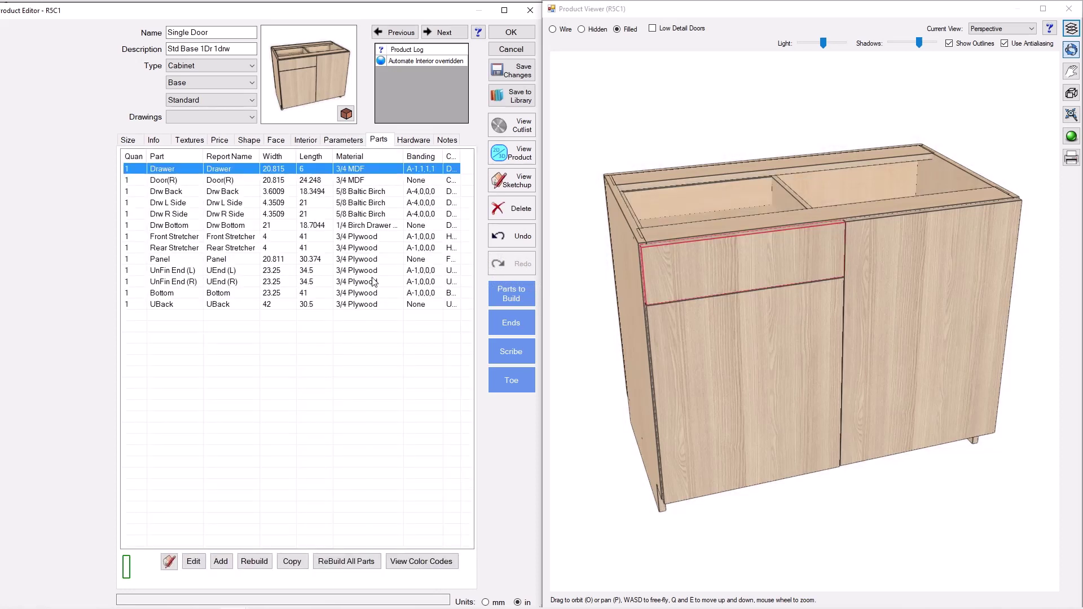
pyautogui.click(173, 262)
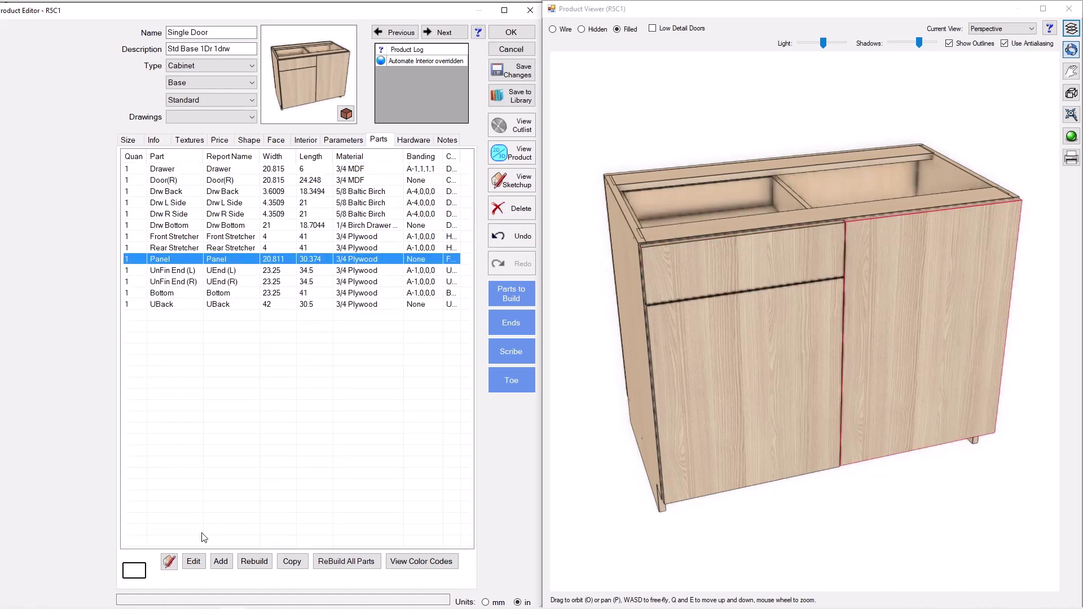
pyautogui.click(193, 561)
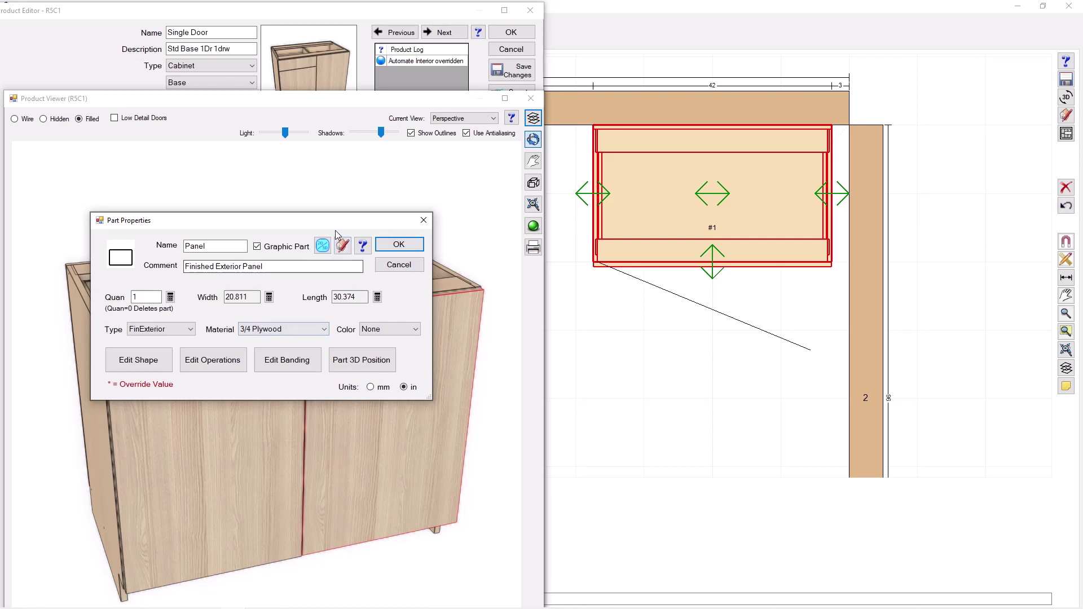
pyautogui.moveTo(352, 226); pyautogui.dragTo(753, 286)
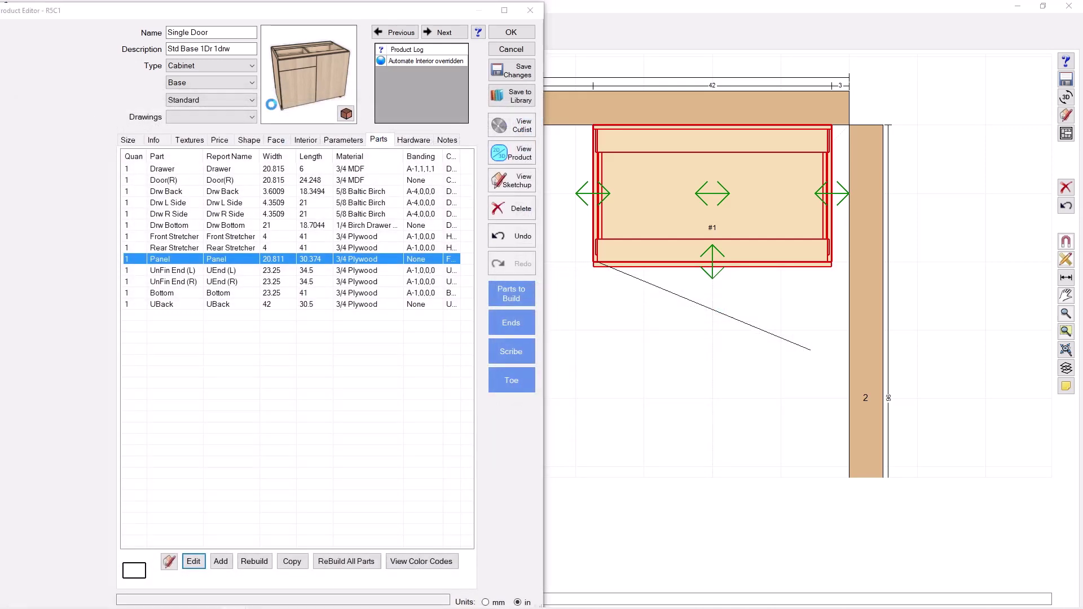
# Dock the 3D Product Viewer on the right half and zoom and orbit around the right panel
pyautogui.moveTo(297, 108); pyautogui.dragTo(830, 15)
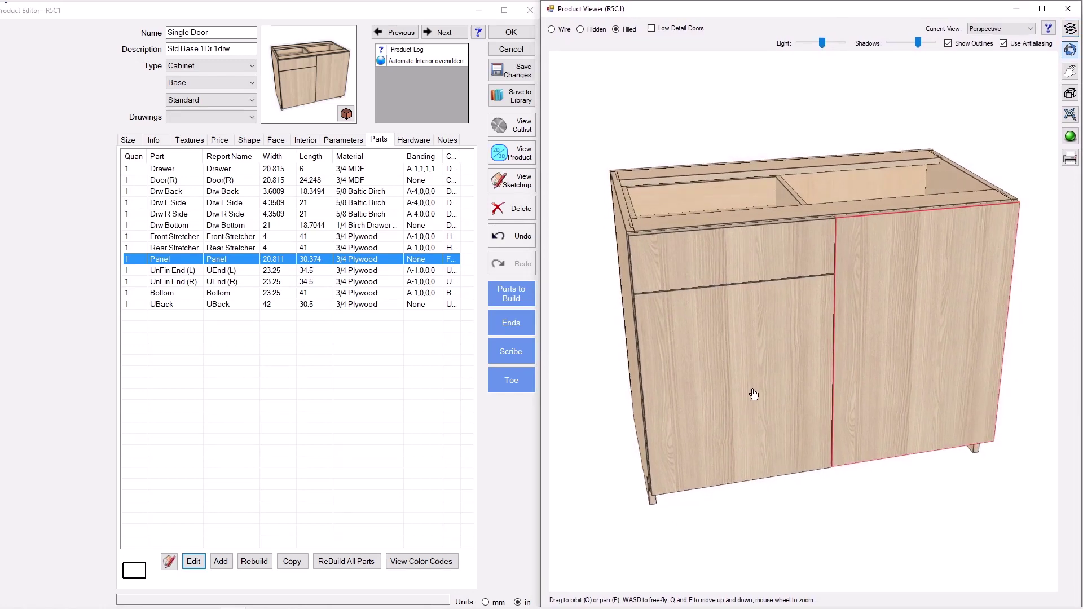
pyautogui.scroll(2, 718, 389)
pyautogui.scroll(5, 895, 242)
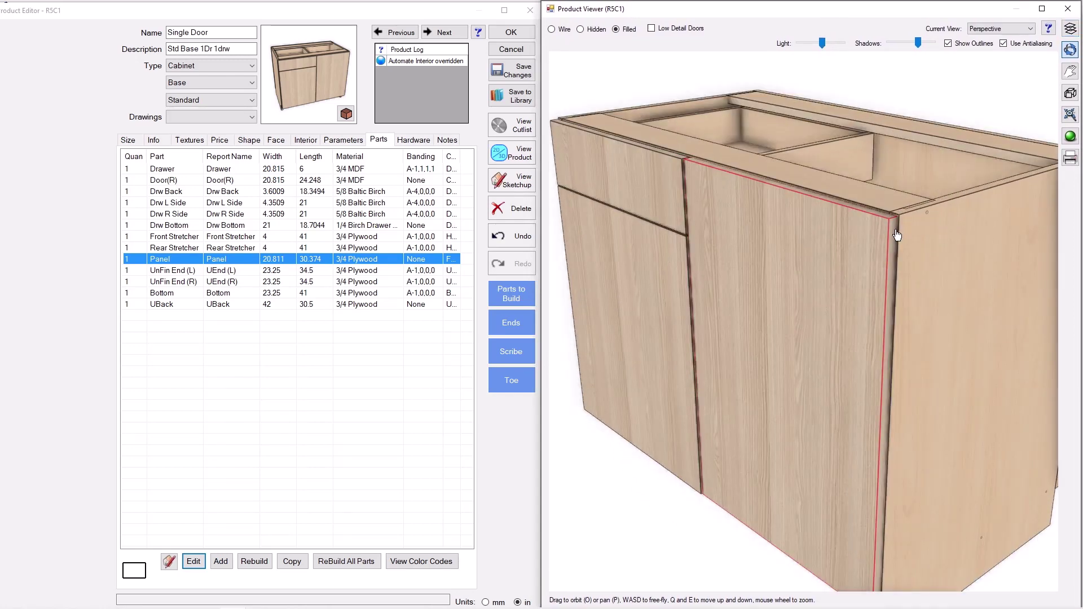
pyautogui.scroll(-6, 796, 372)
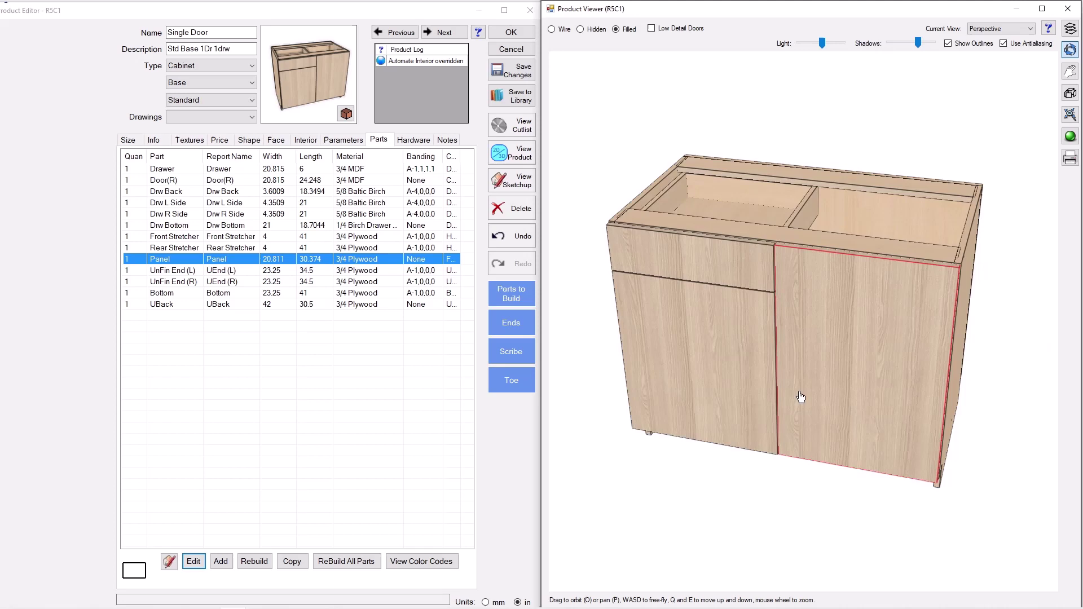
pyautogui.moveTo(801, 397); pyautogui.dragTo(689, 389)
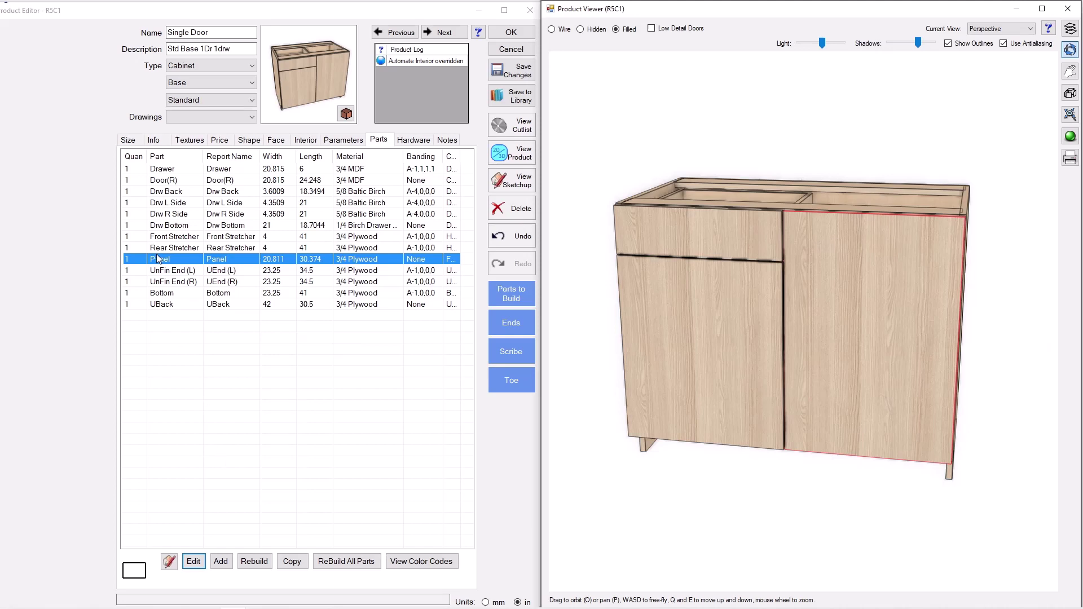
# Reopen the Panel's Part Properties and launch the formula editor for its Length
pyautogui.click(203, 561)
pyautogui.moveTo(306, 105); pyautogui.dragTo(843, 16)
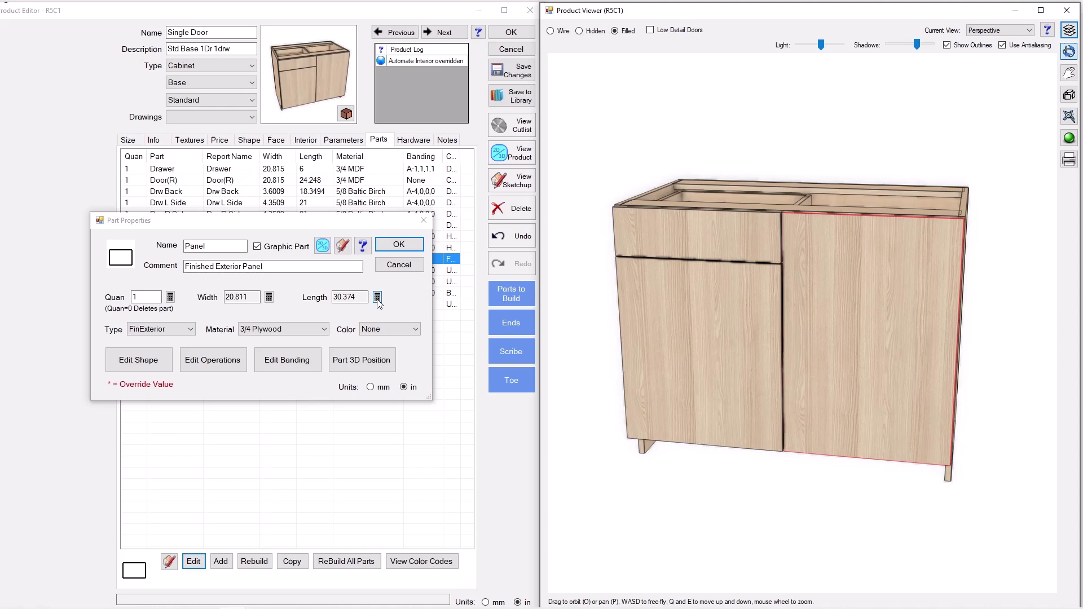
pyautogui.moveTo(872, 452); pyautogui.dragTo(858, 457)
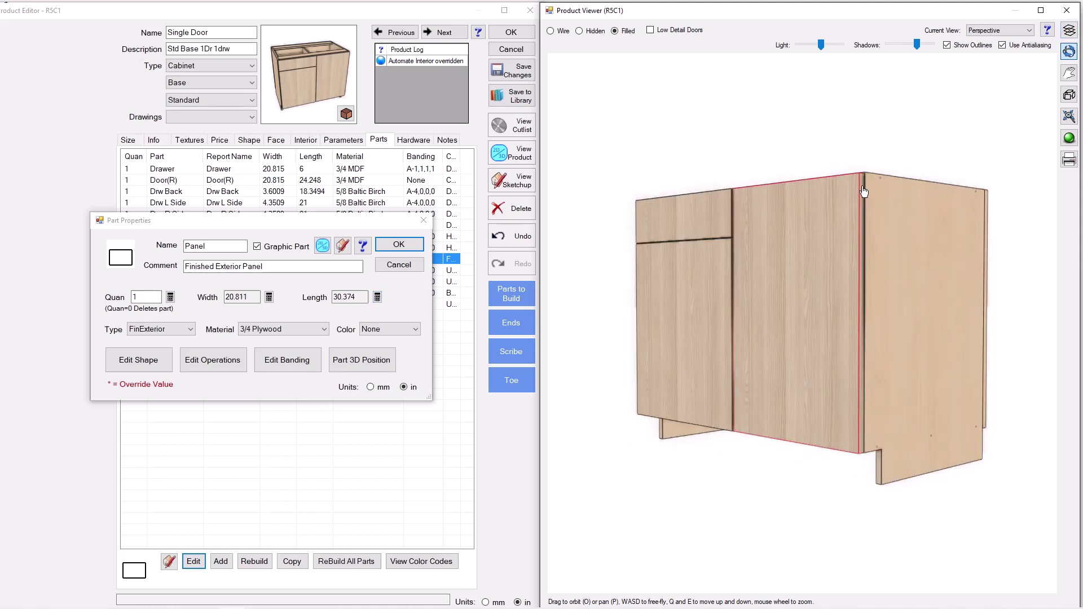
pyautogui.moveTo(856, 228); pyautogui.dragTo(849, 332)
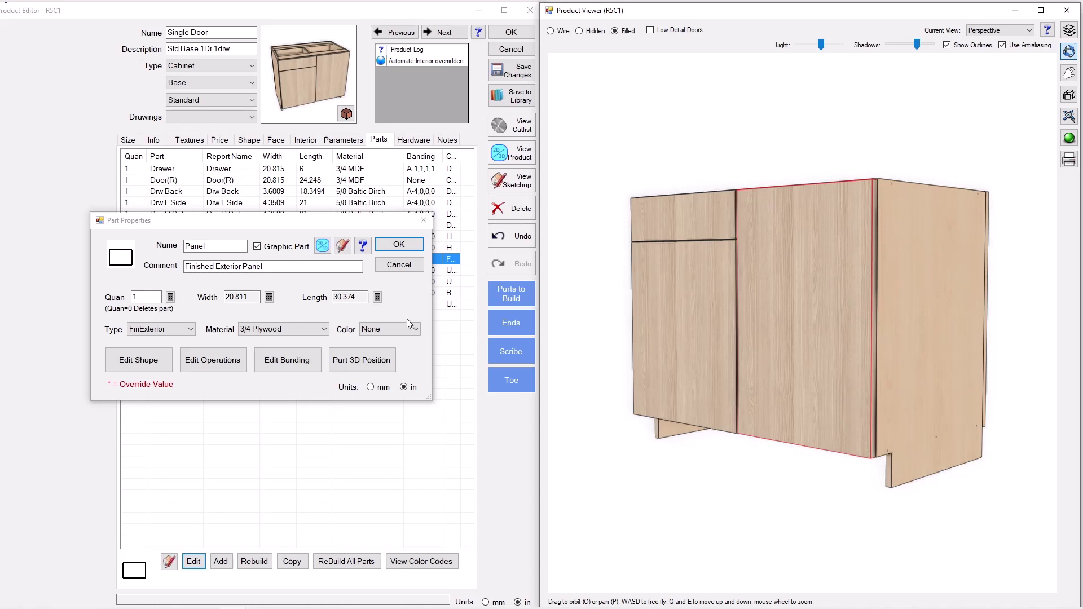
pyautogui.click(378, 297)
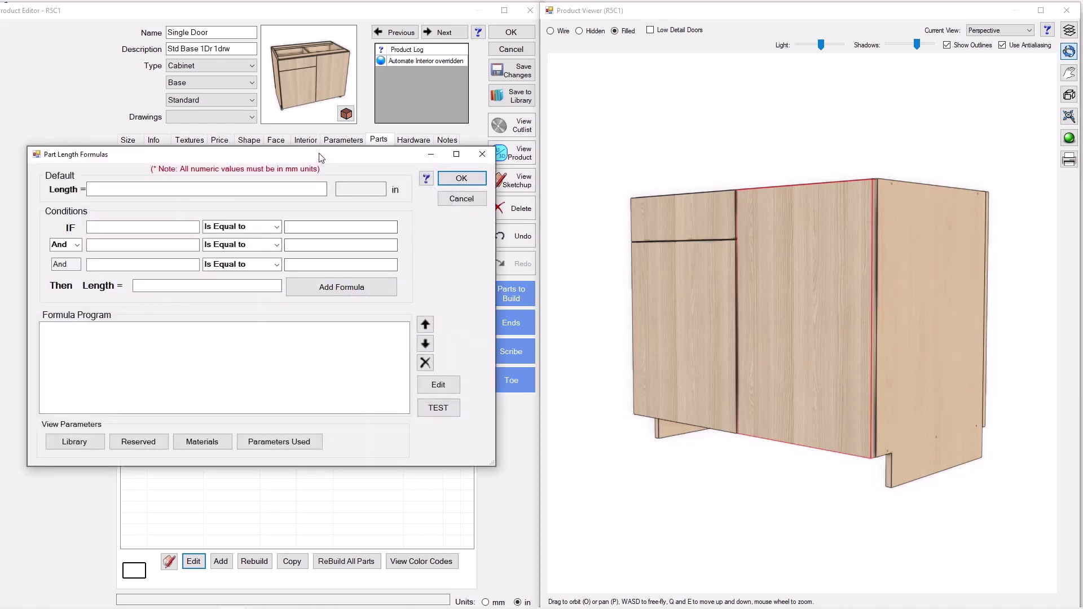
# Enter H-ToeH-Bottom.th-Top.th as the Panel's default length formula and apply it
pyautogui.moveTo(321, 157); pyautogui.dragTo(322, 149)
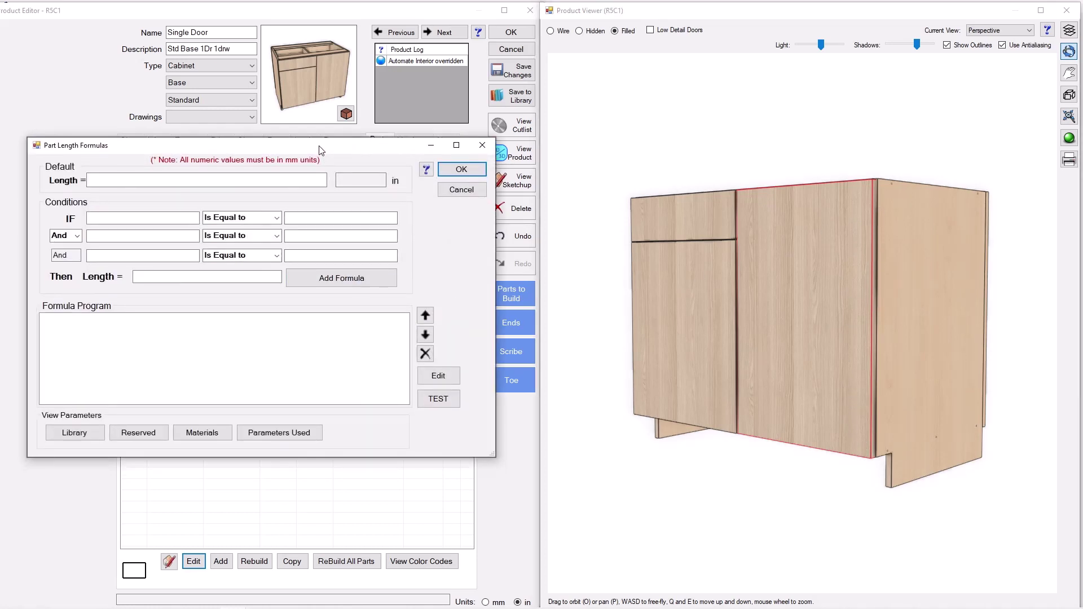
pyautogui.click(205, 181)
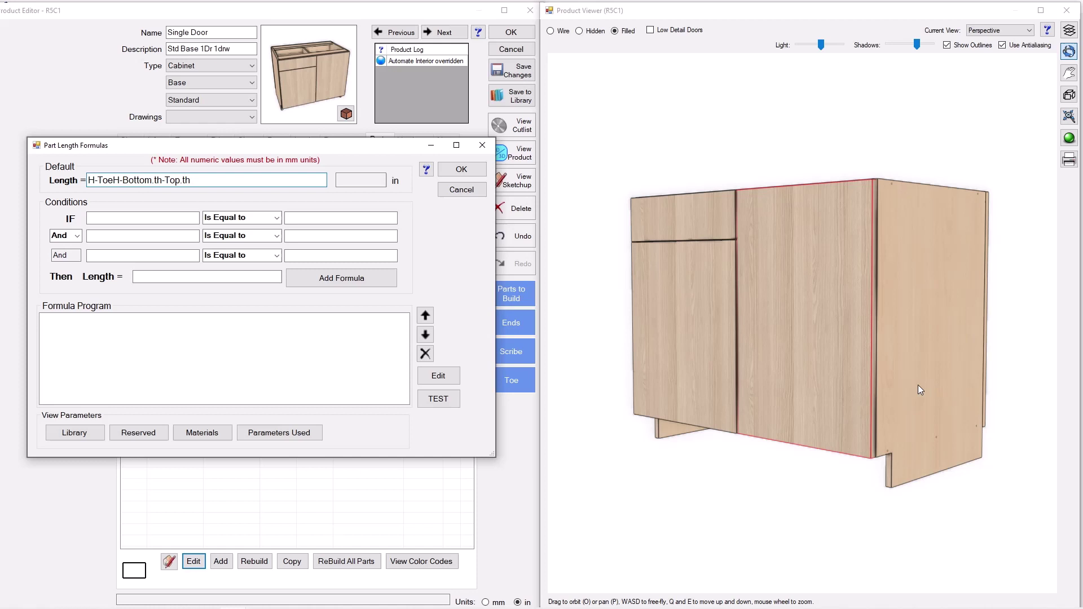
pyautogui.click(461, 170)
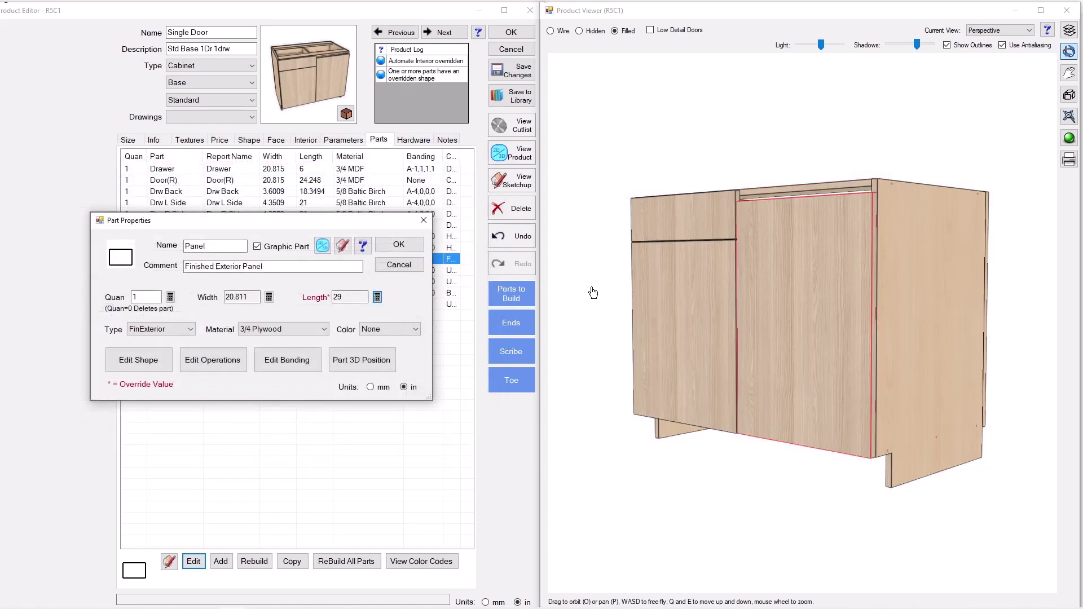
# Orbit and zoom the 3D preview to check the 29-long right panel below the cabinet top
pyautogui.moveTo(590, 293); pyautogui.dragTo(828, 333)
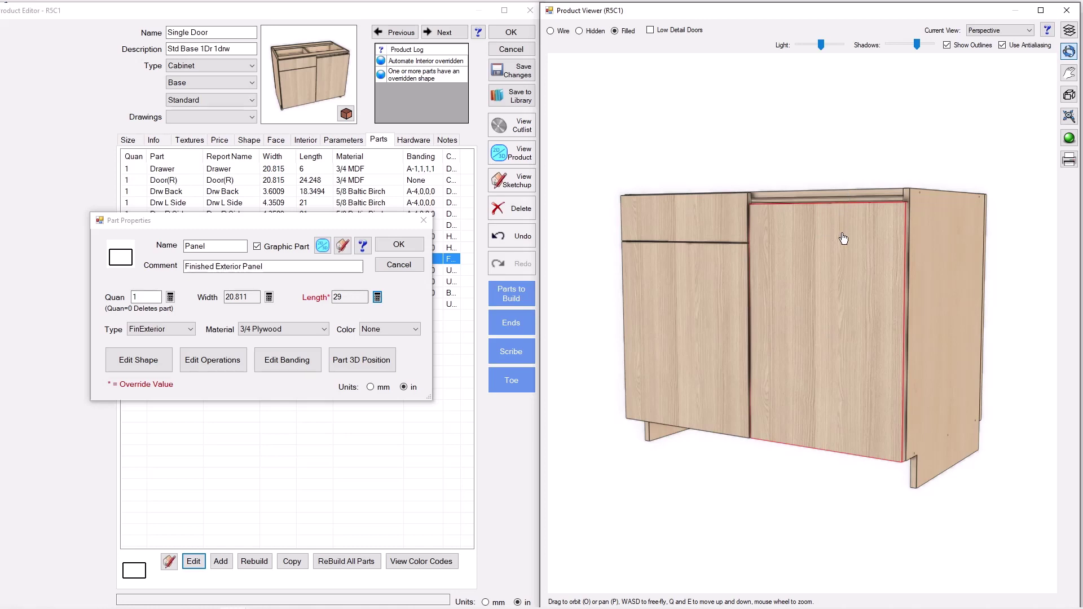
pyautogui.scroll(3, 846, 243)
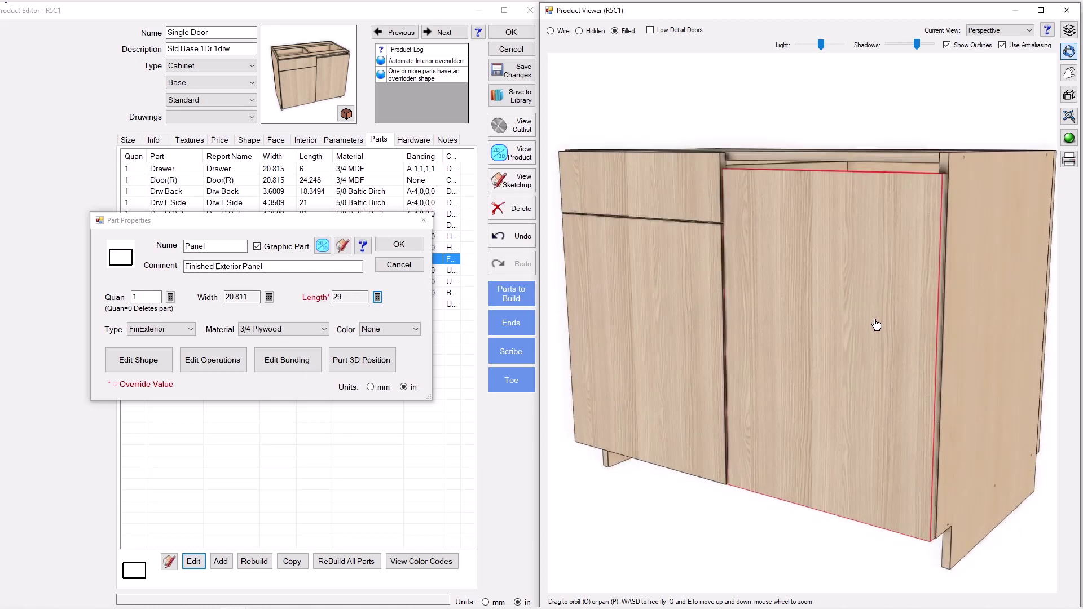
pyautogui.moveTo(847, 342)
pyautogui.mouseDown()
pyautogui.moveTo(838, 336)
pyautogui.moveTo(844, 356)
pyautogui.moveTo(848, 338)
pyautogui.mouseUp()
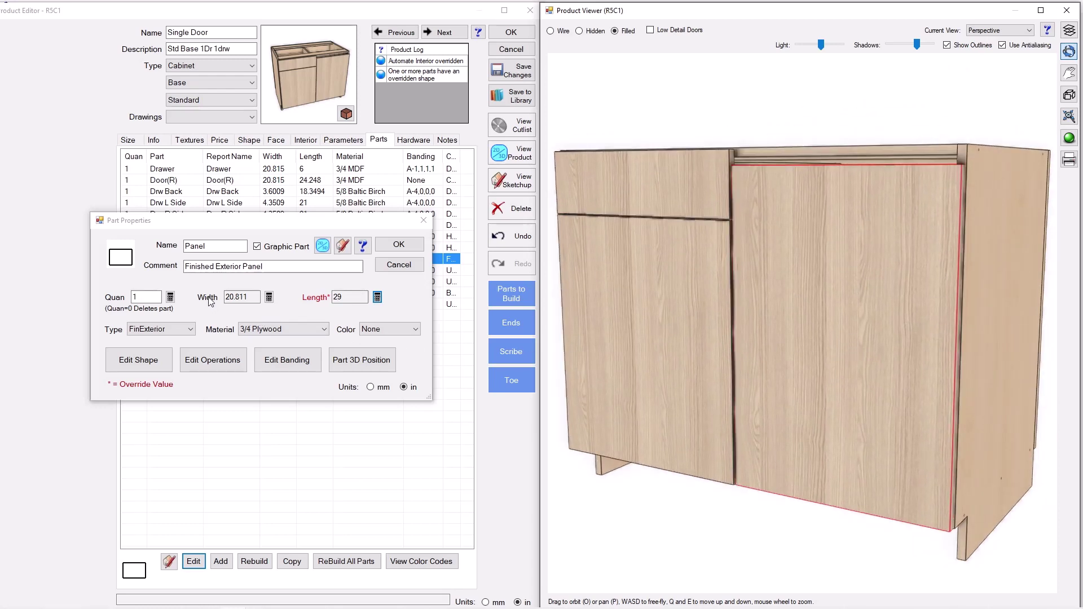
pyautogui.moveTo(779, 357); pyautogui.dragTo(796, 358)
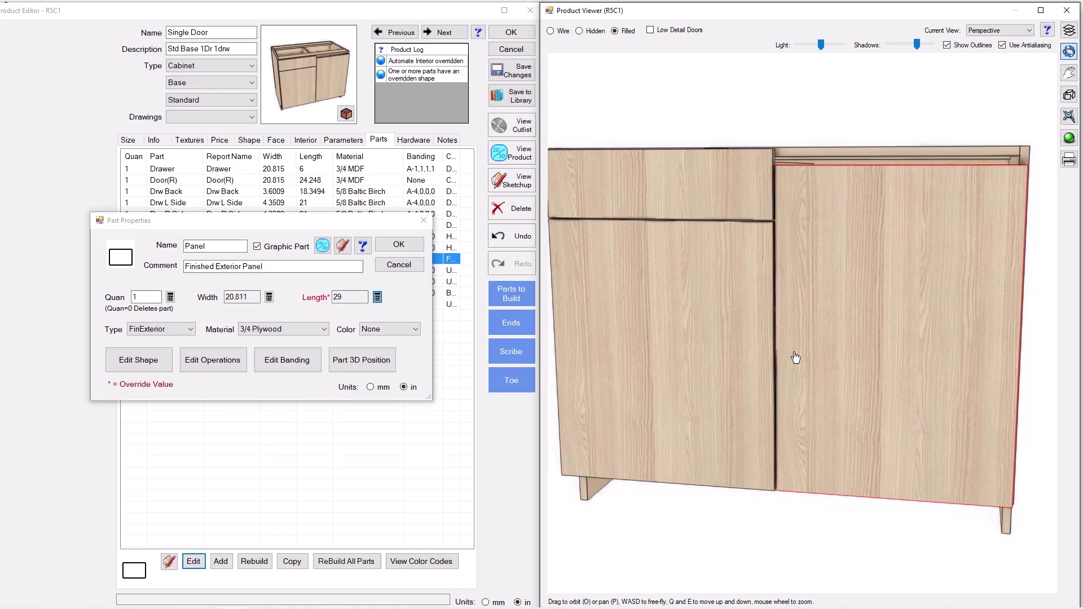
pyautogui.scroll(-3, 874, 334)
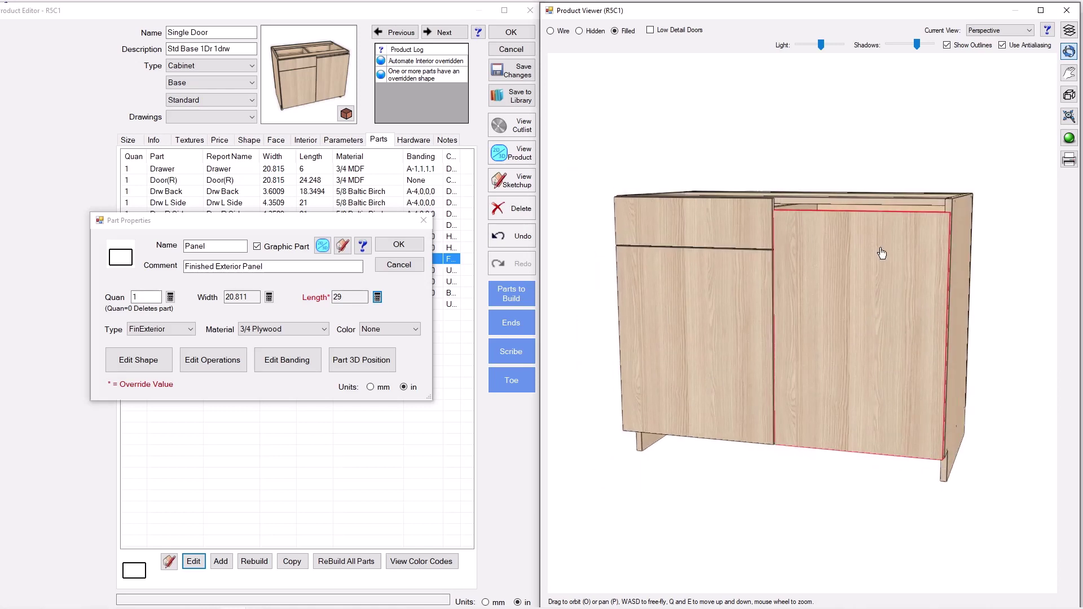
pyautogui.scroll(3, 882, 253)
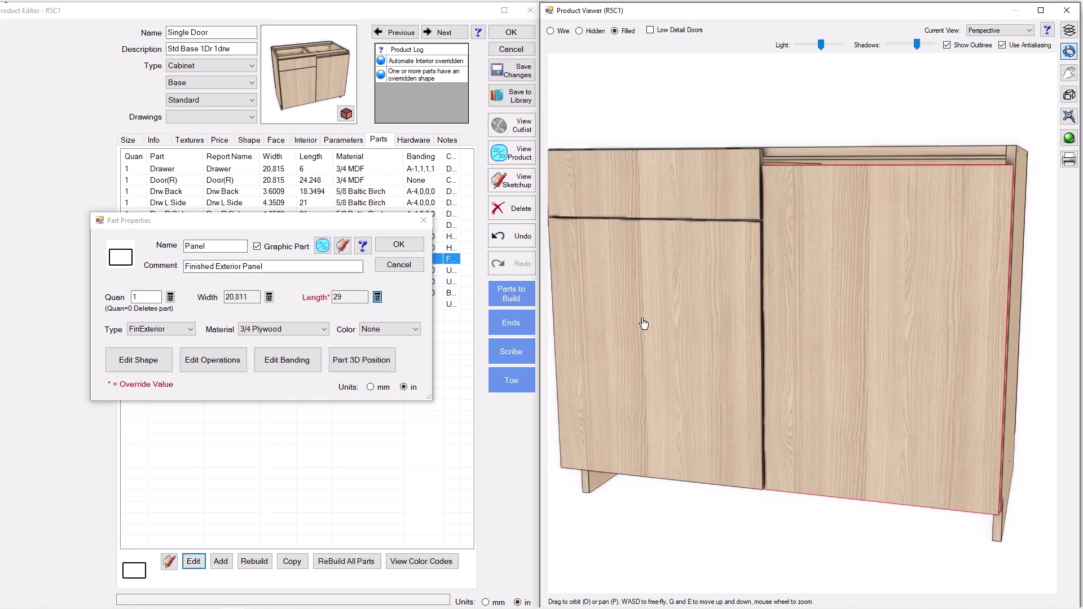
# Open the Panel's Width formula editor and move it to the upper left
pyautogui.click(269, 298)
pyautogui.click(270, 297)
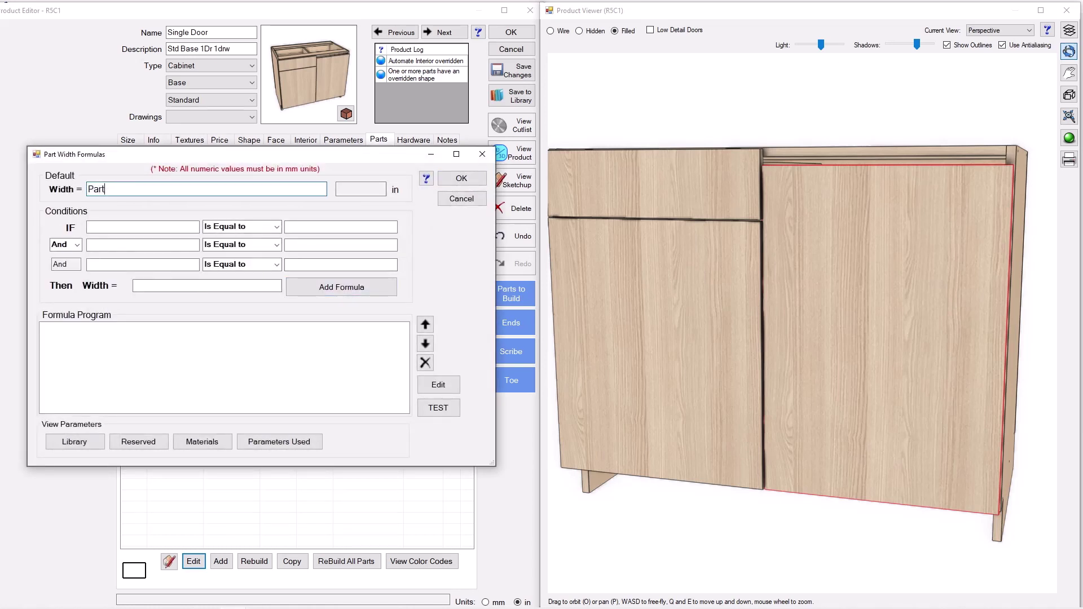
pyautogui.moveTo(285, 154); pyautogui.dragTo(546, 264)
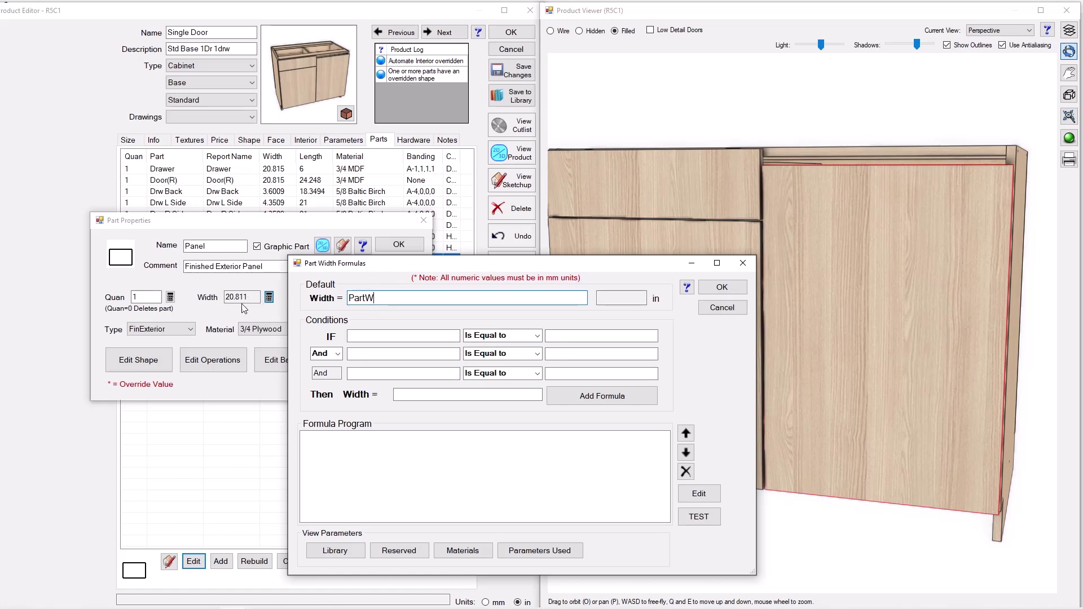
pyautogui.moveTo(344, 267); pyautogui.dragTo(126, 187)
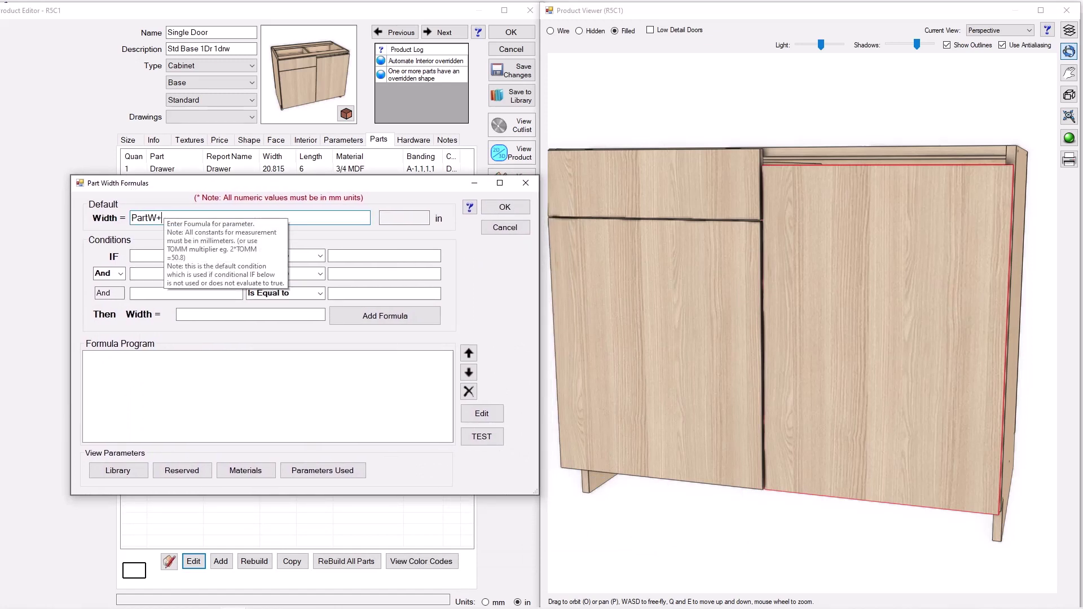
# Enter the width formula PartW+FLRevS-REThick+(FLRevM/2)+Partition.th
pyautogui.write('LRorS')
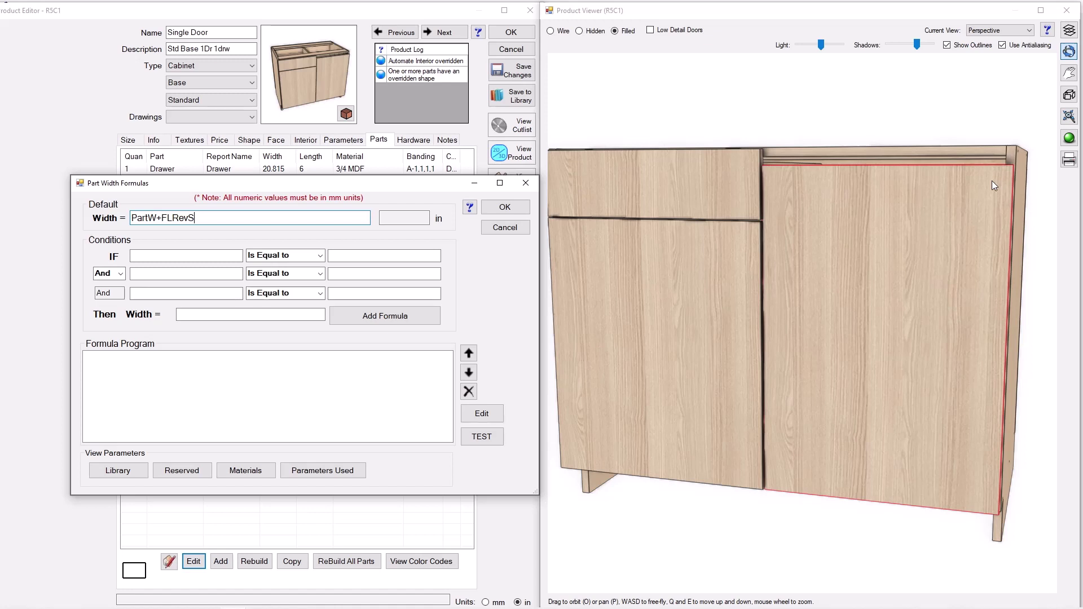
pyautogui.write('-REThick+(FL')
pyautogui.write('RevM/2)')
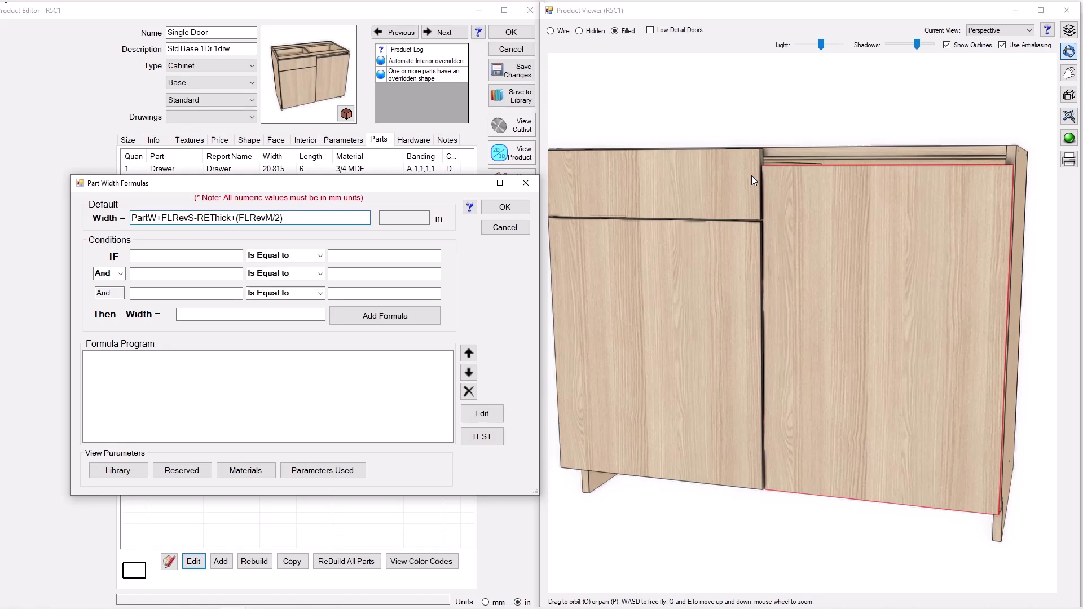
pyautogui.write('+Partition.th')
# Confirm the panel width formula and bring up the finished panel's 3D position settings
pyautogui.click(505, 208)
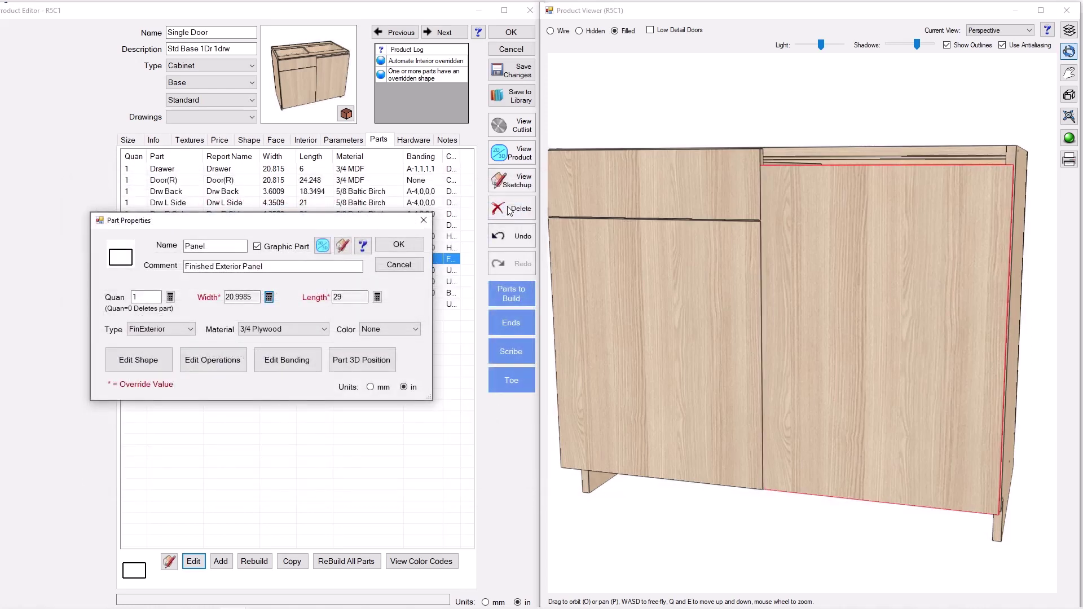
pyautogui.click(848, 265)
pyautogui.scroll(5, 849, 294)
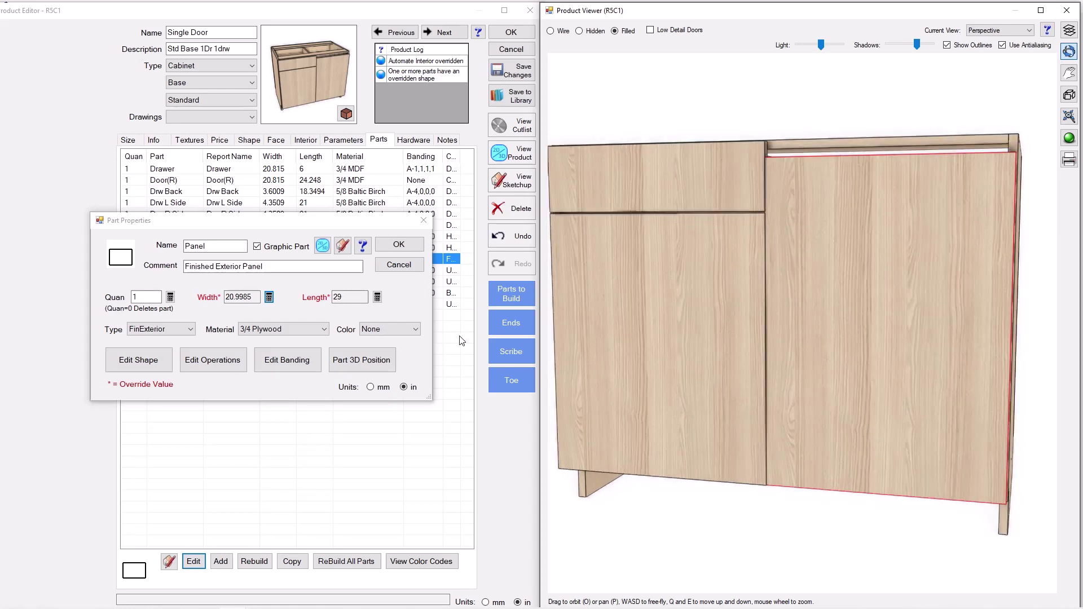
pyautogui.click(373, 364)
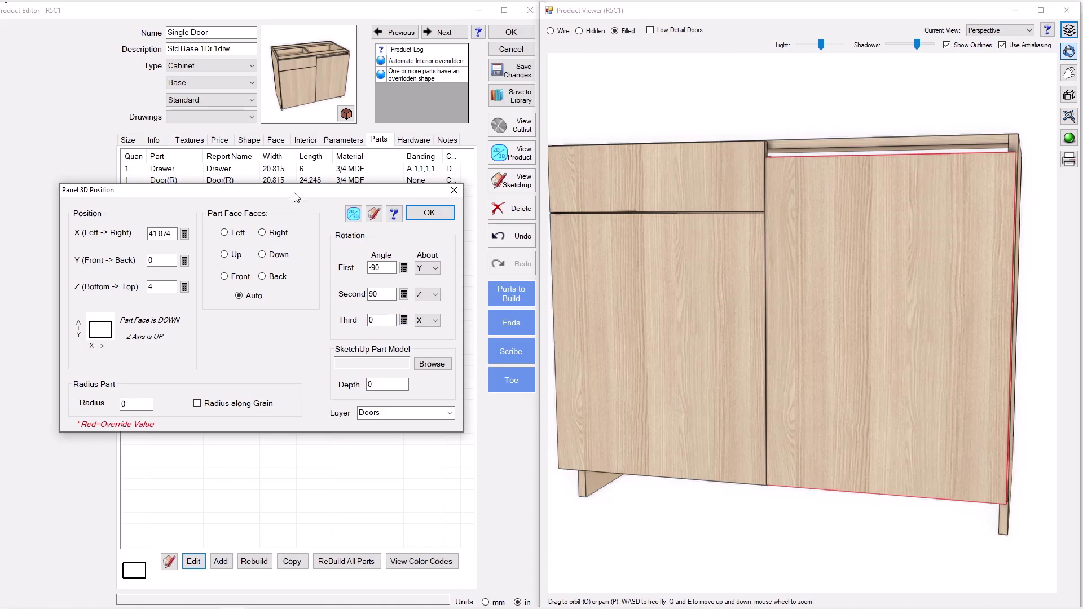
pyautogui.moveTo(294, 192); pyautogui.dragTo(278, 196)
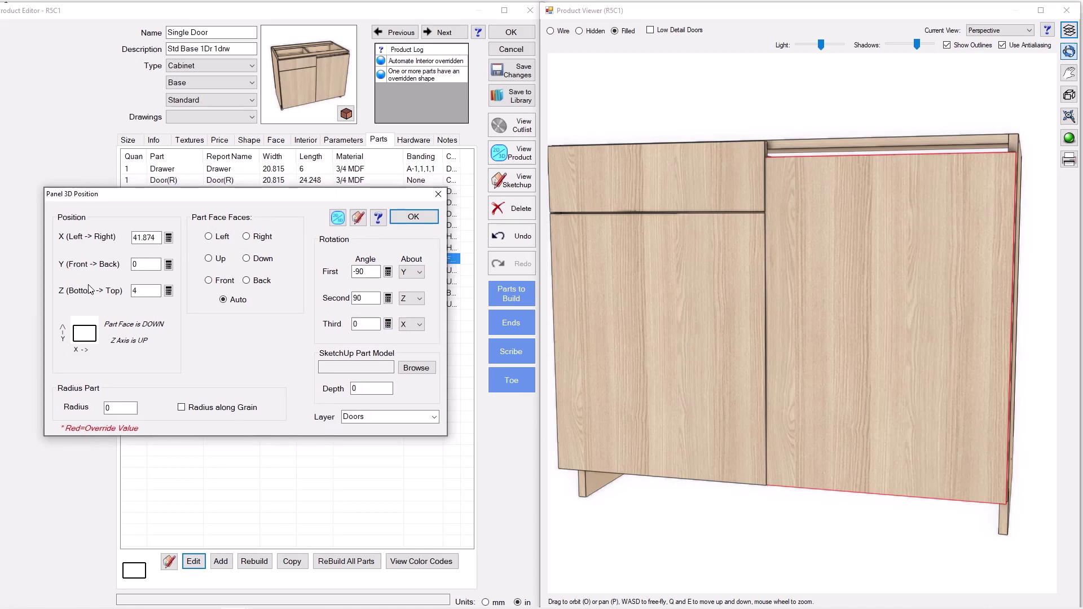
pyautogui.moveTo(846, 439)
pyautogui.mouseDown()
pyautogui.moveTo(789, 435)
pyautogui.moveTo(894, 432)
pyautogui.moveTo(863, 434)
pyautogui.mouseUp()
# Set the panel's Z position formula to ToeH+Bottom.th, raising it to 4.75 in
pyautogui.click(167, 293)
pyautogui.click(168, 291)
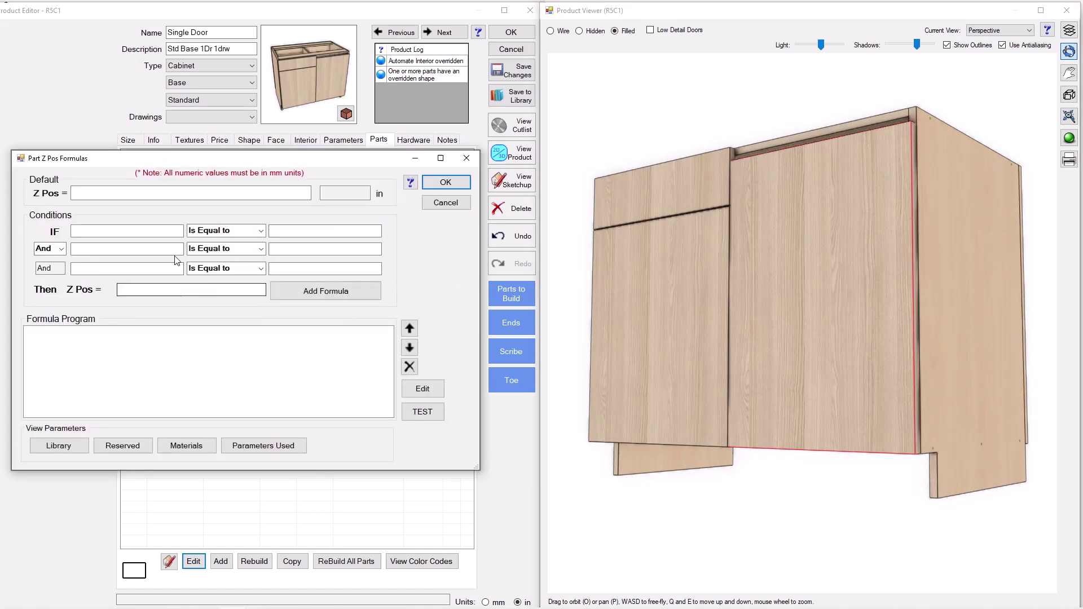
pyautogui.write('Toe')
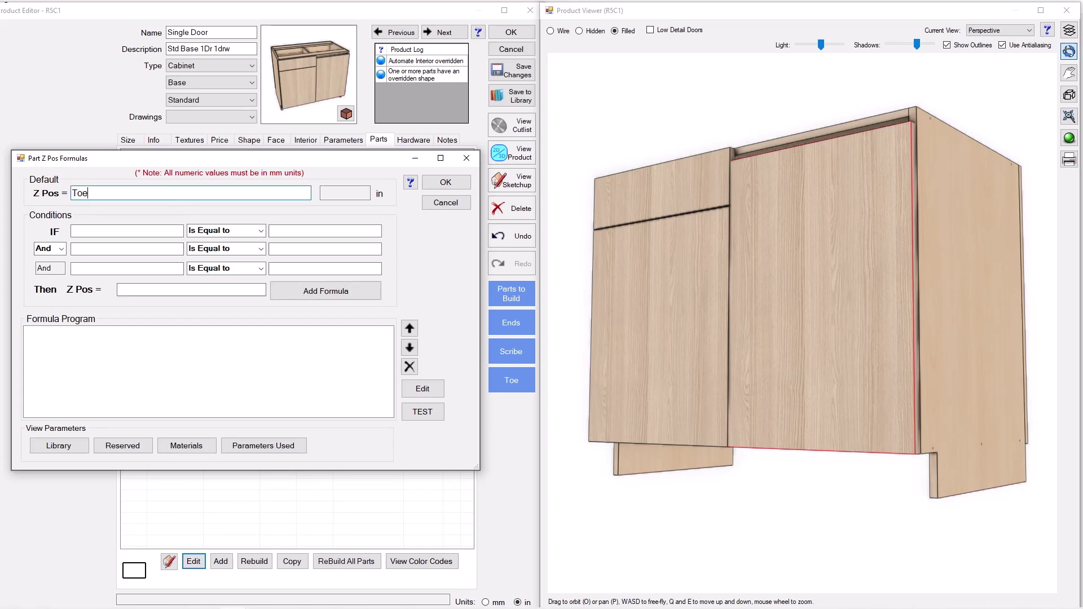
pyautogui.write('H+Bottom.th')
pyautogui.click(445, 182)
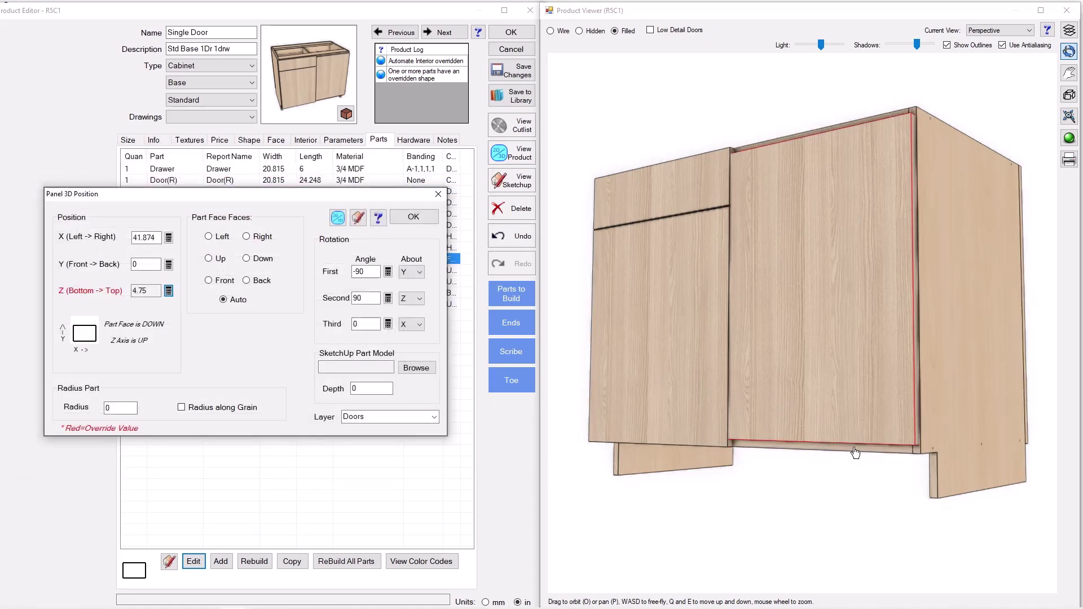
pyautogui.moveTo(859, 452); pyautogui.dragTo(862, 457)
# Set the panel's X position formula to W-REThick, placing it 41.25 in from the left
pyautogui.moveTo(859, 457); pyautogui.dragTo(989, 361)
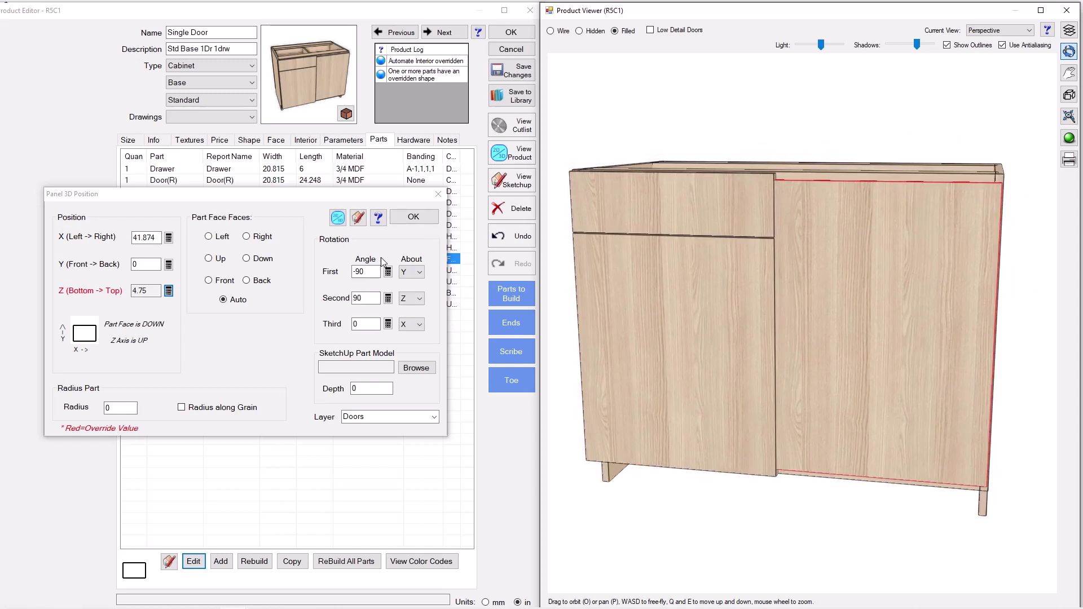
pyautogui.click(170, 240)
pyautogui.click(169, 237)
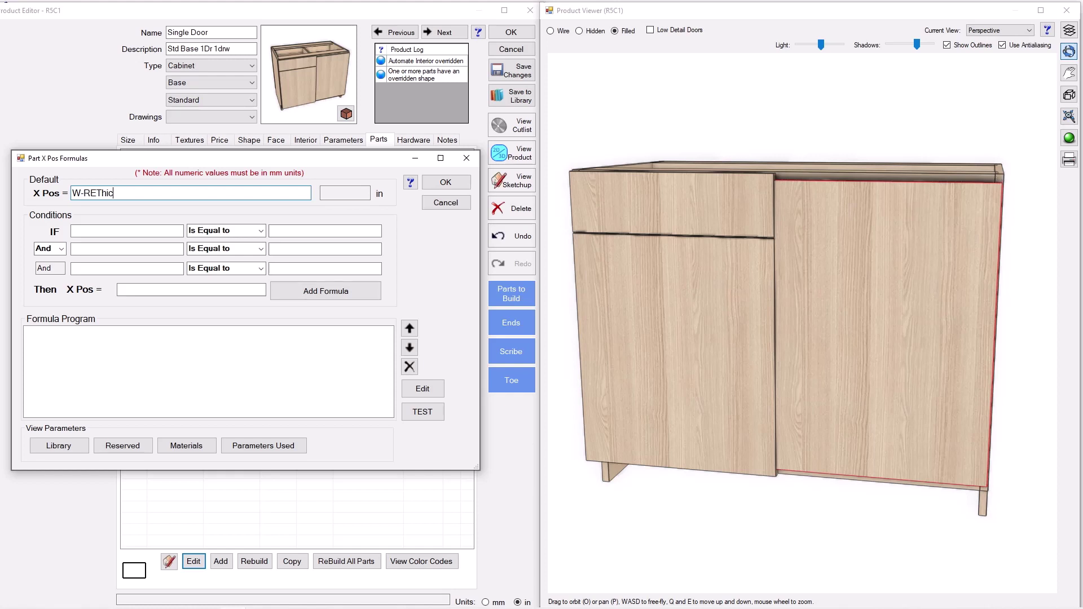
pyautogui.write('W-REThick')
pyautogui.click(446, 182)
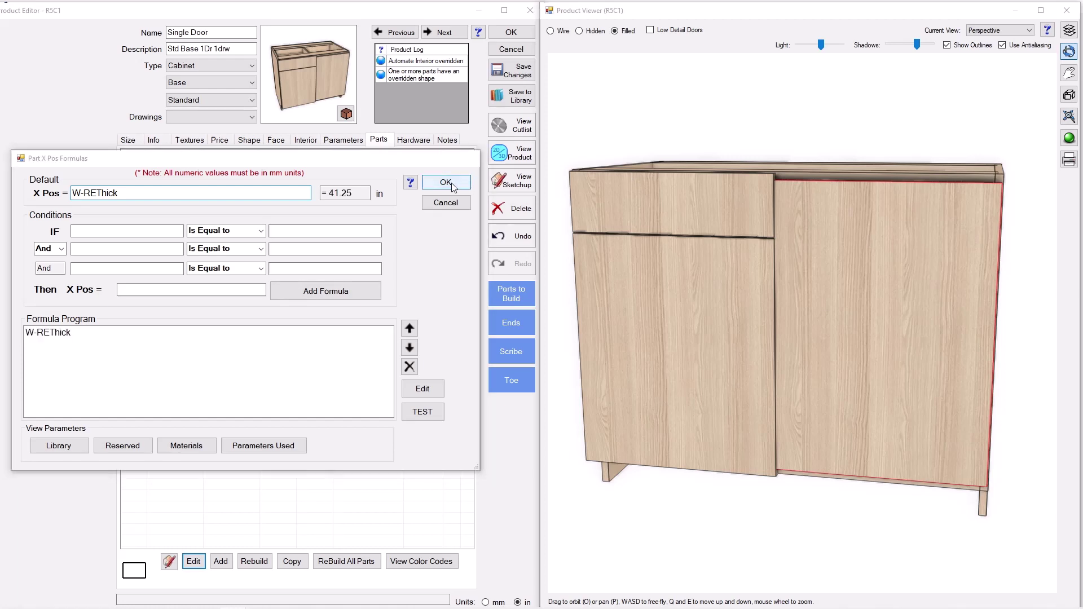
pyautogui.moveTo(849, 405); pyautogui.dragTo(812, 410)
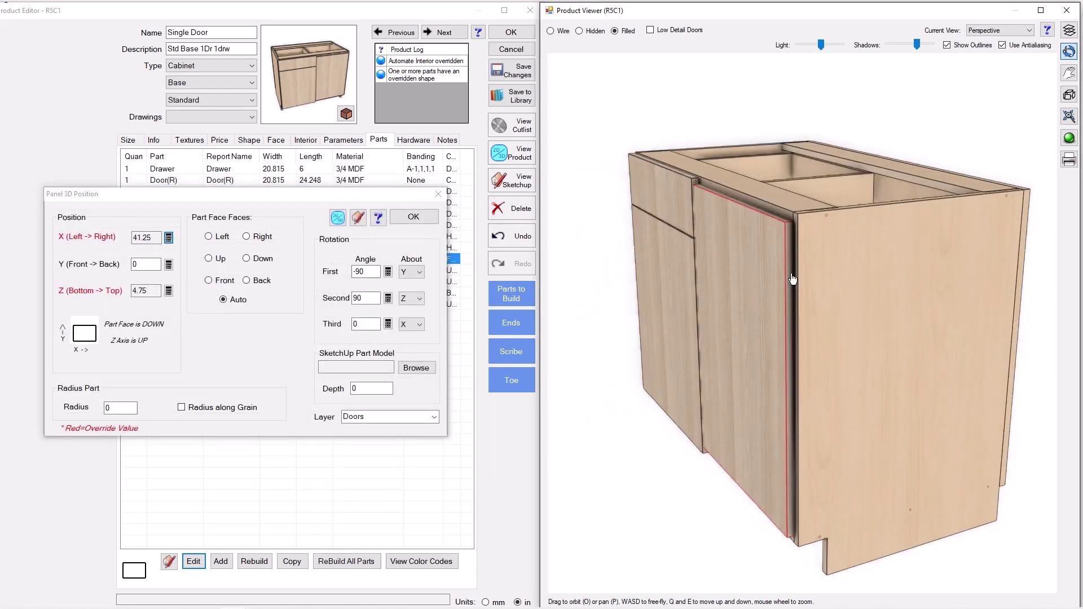
pyautogui.scroll(5, 793, 280)
pyautogui.moveTo(780, 227); pyautogui.dragTo(660, 113)
pyautogui.scroll(2, 702, 164)
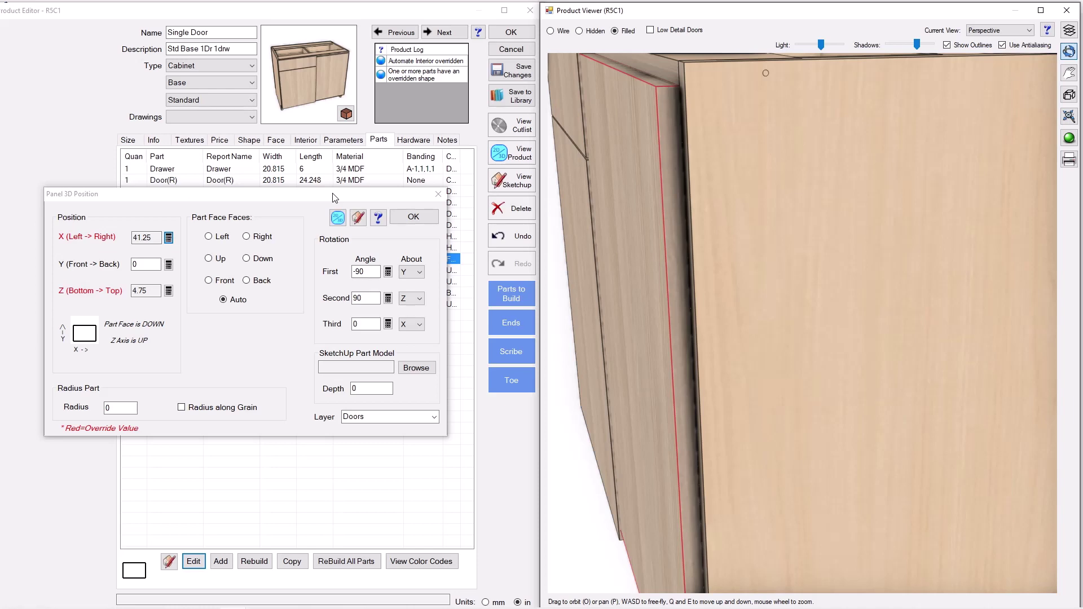
# Set the panel's Y formula to FinExterior.th (0.75 in inset), then apply the position and properties
pyautogui.click(168, 265)
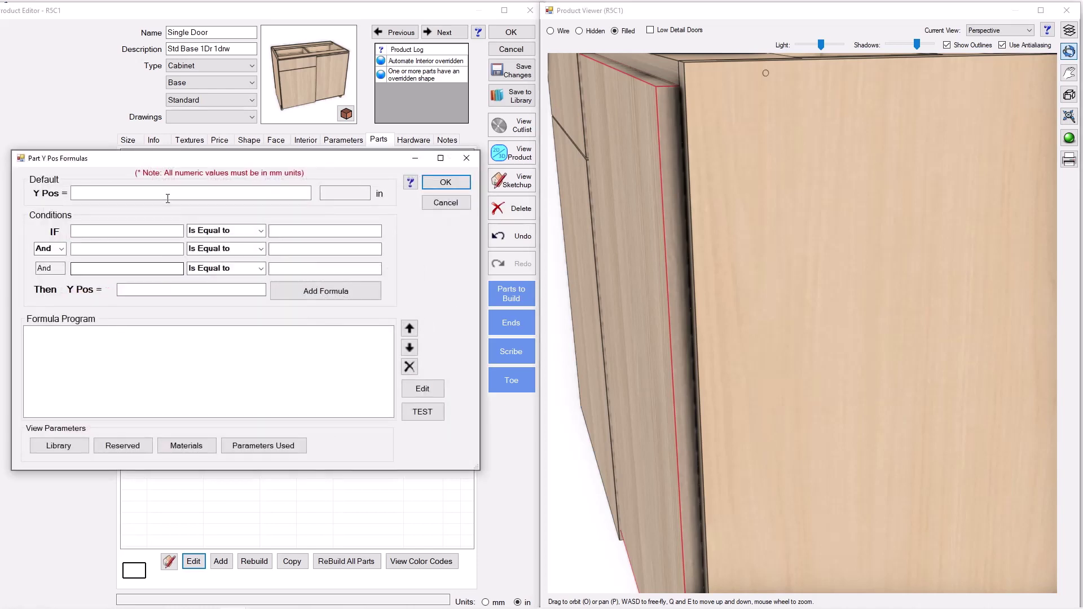
pyautogui.write('FinEx')
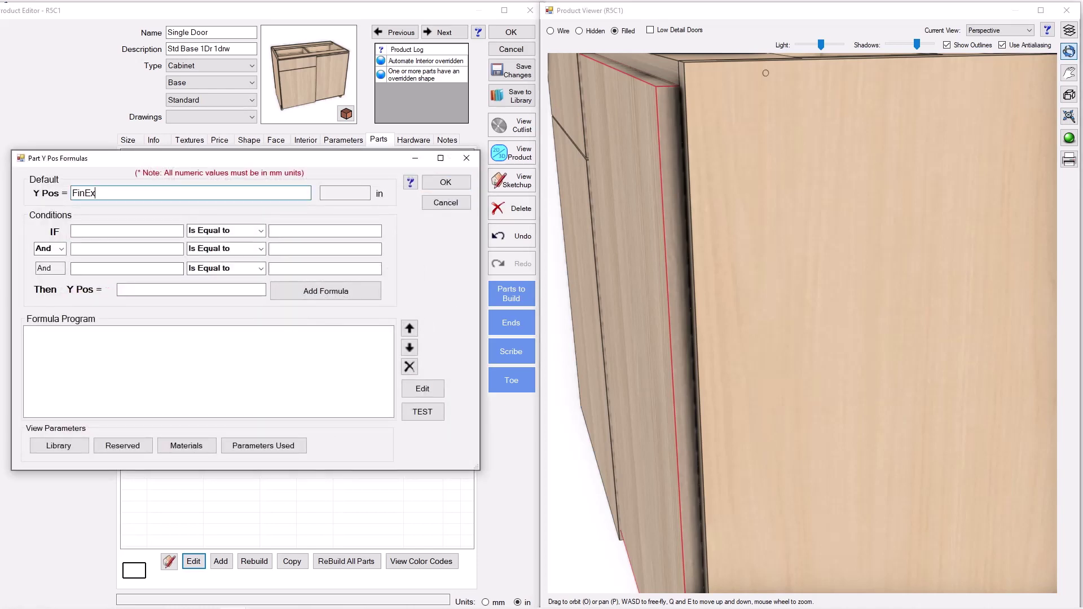
pyautogui.write('terior.th')
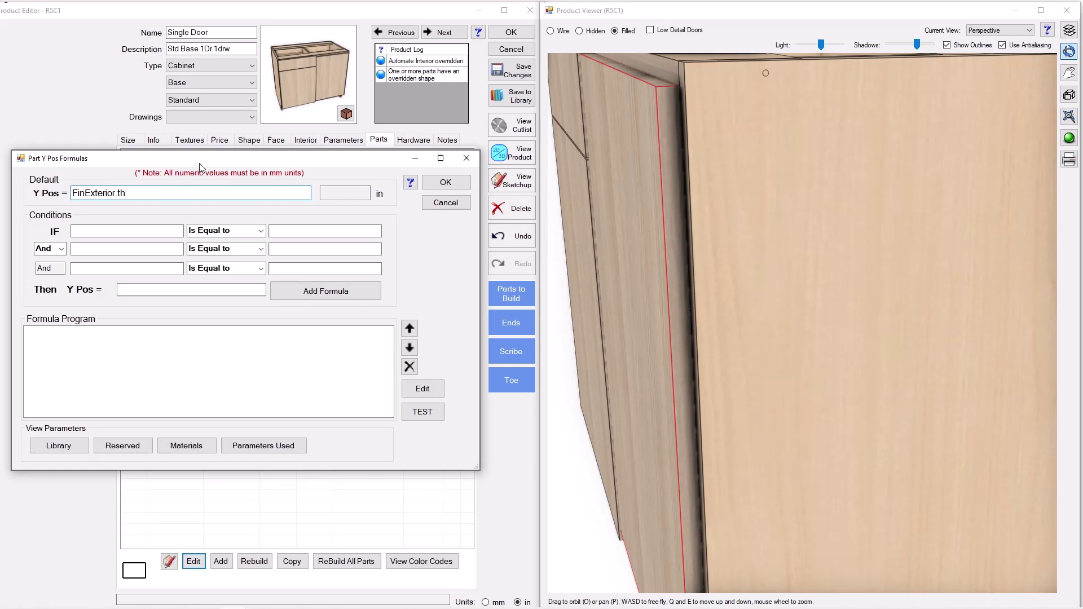
pyautogui.click(445, 183)
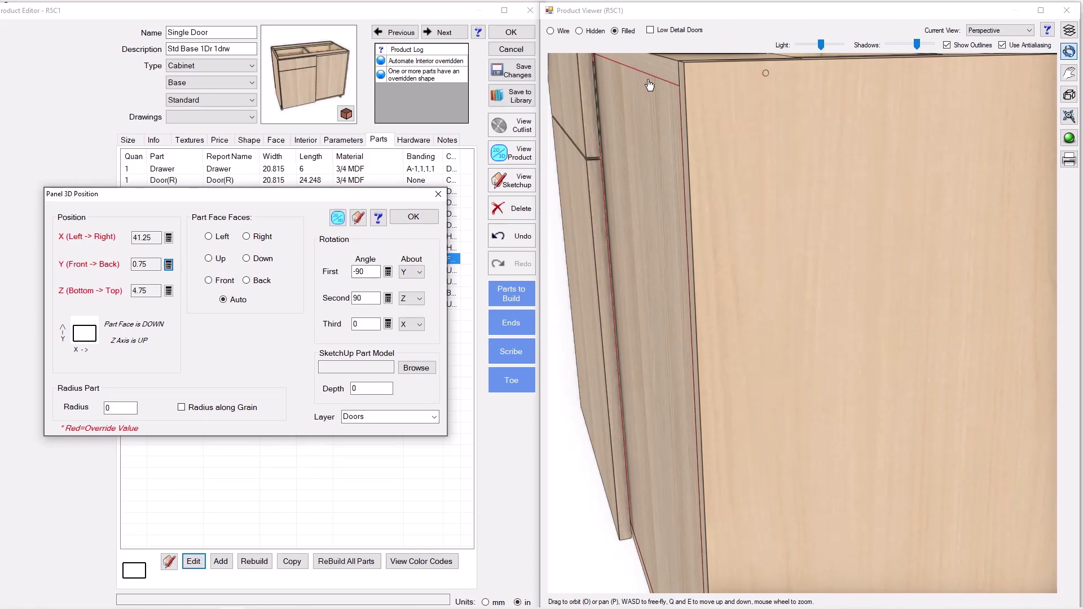
pyautogui.moveTo(679, 92); pyautogui.dragTo(723, 290)
pyautogui.scroll(-3, 722, 284)
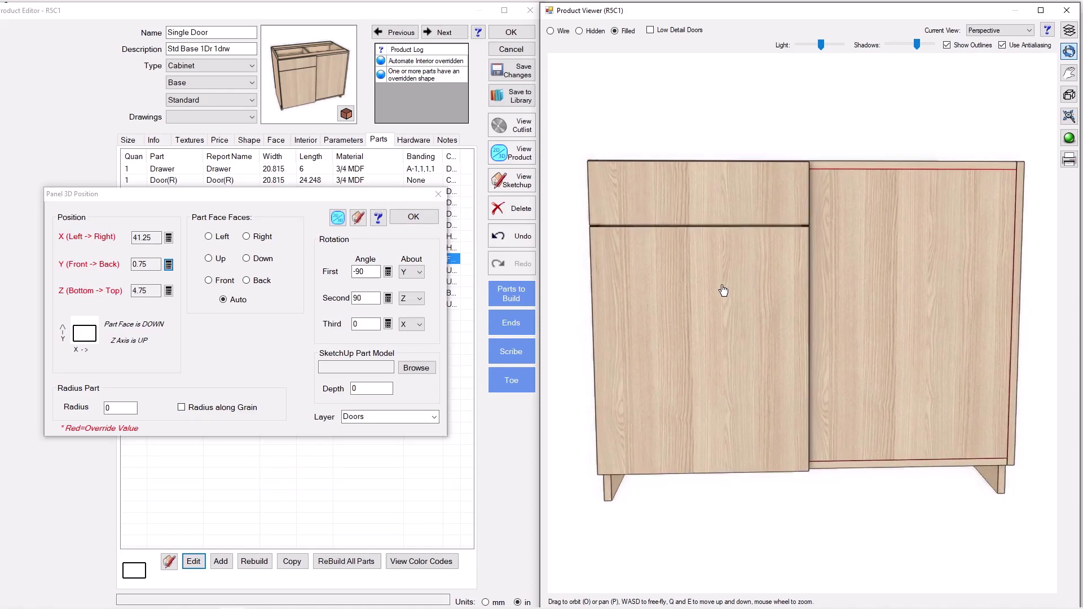
pyautogui.moveTo(719, 290); pyautogui.dragTo(631, 306)
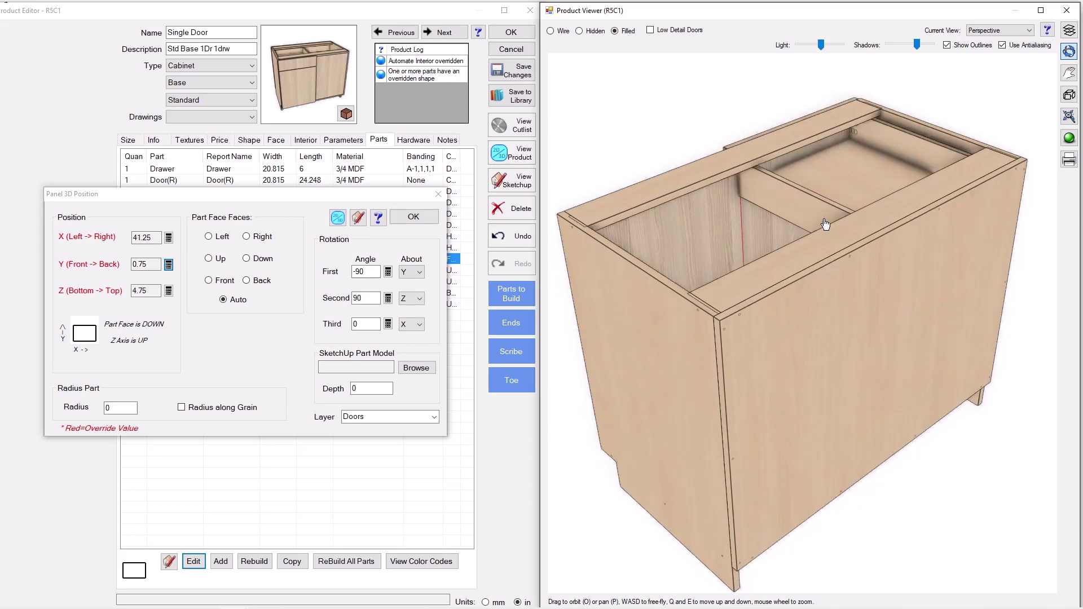
pyautogui.moveTo(740, 200); pyautogui.dragTo(799, 191)
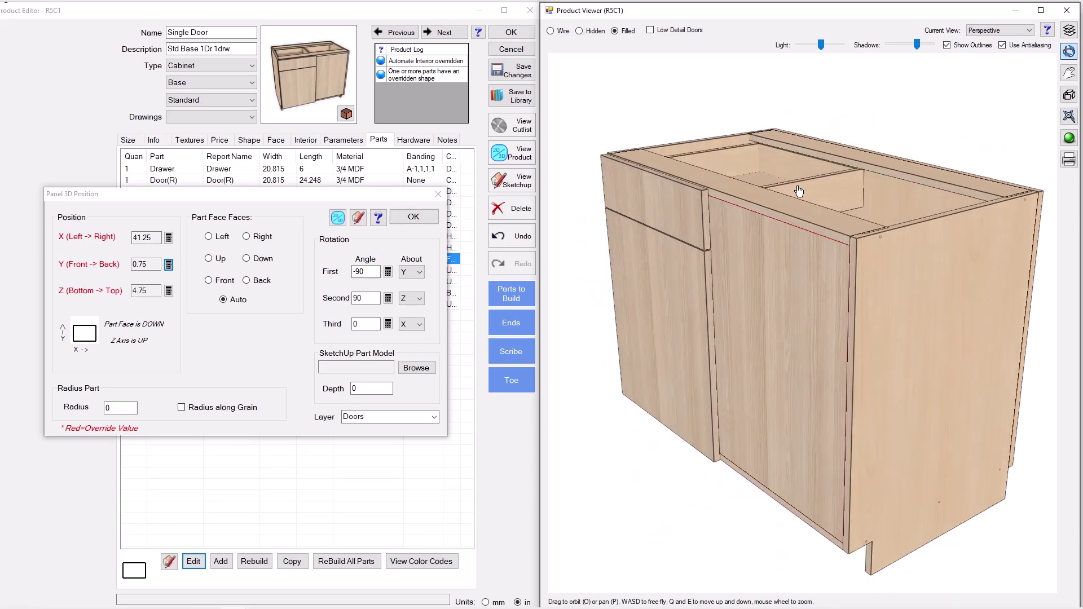
pyautogui.click(414, 217)
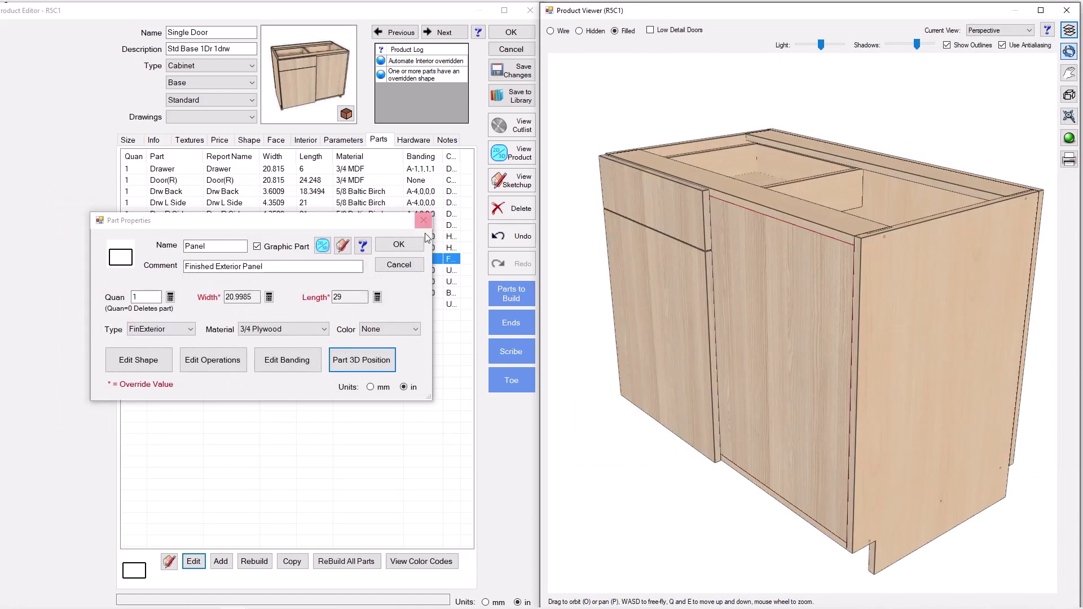
pyautogui.click(399, 244)
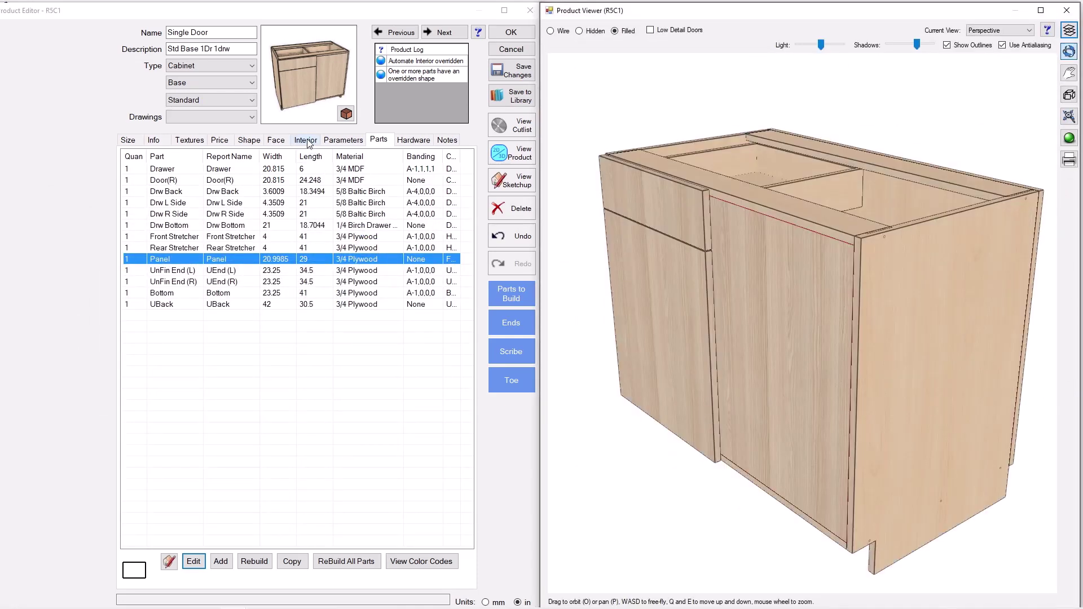
# Split the whole interior opening with a separator locked level with the drawer section
pyautogui.click(307, 140)
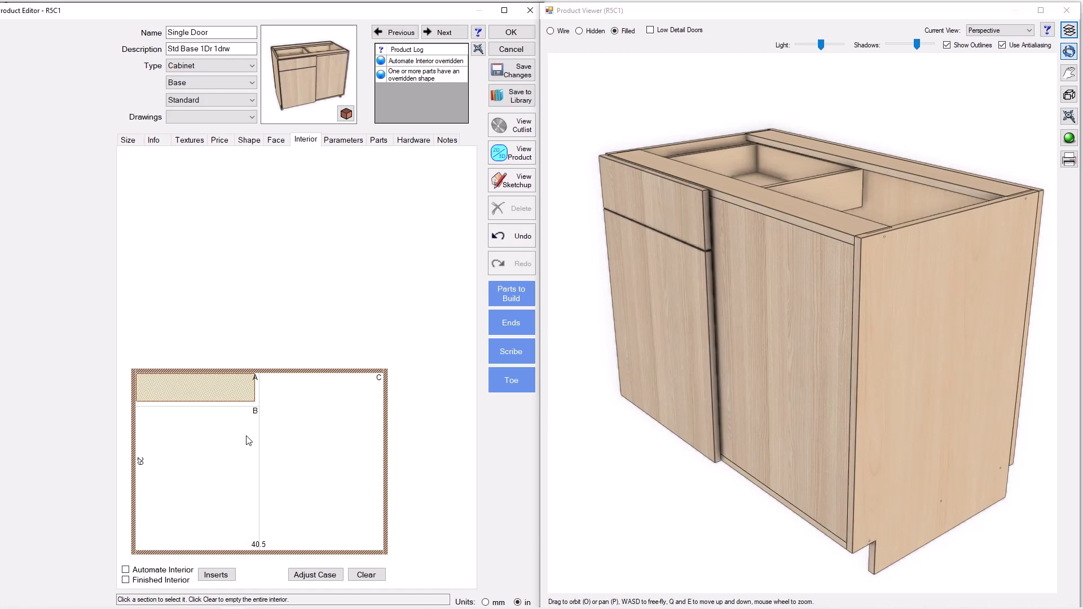
pyautogui.click(296, 361)
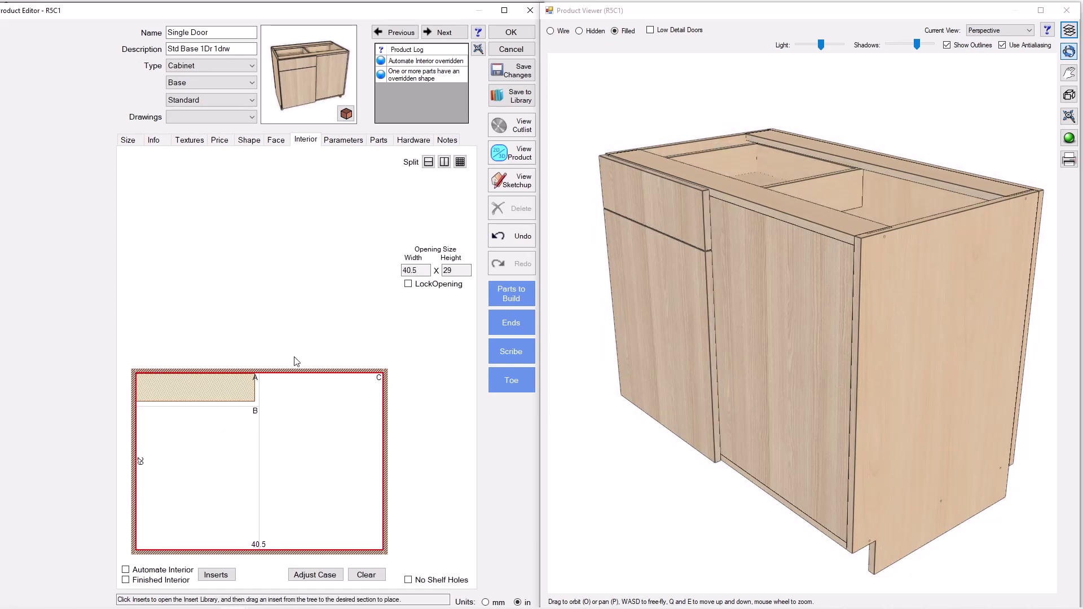
pyautogui.click(429, 162)
pyautogui.click(432, 194)
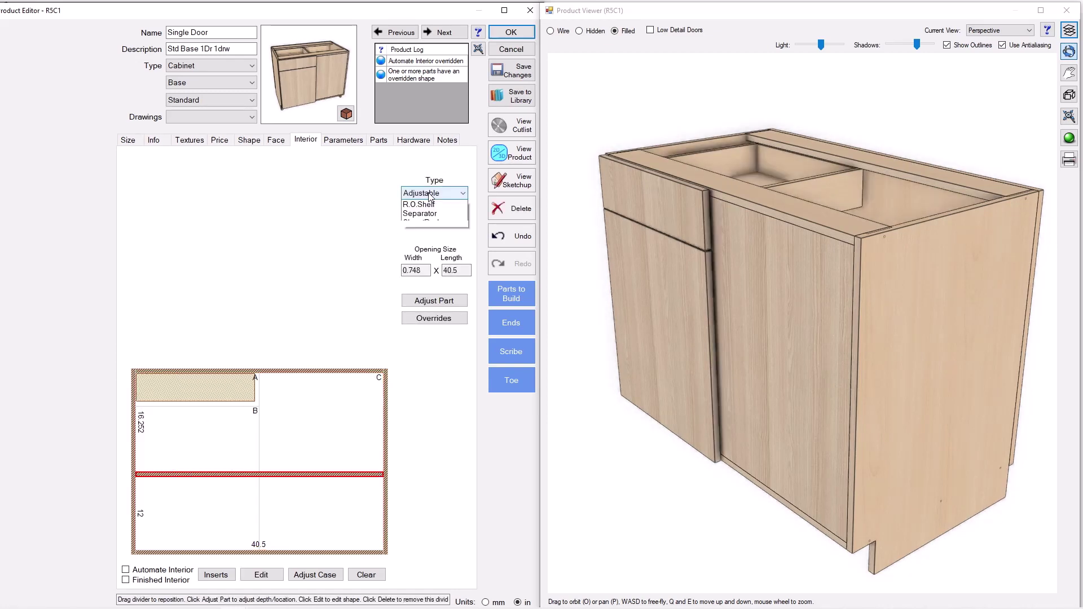
pyautogui.click(428, 263)
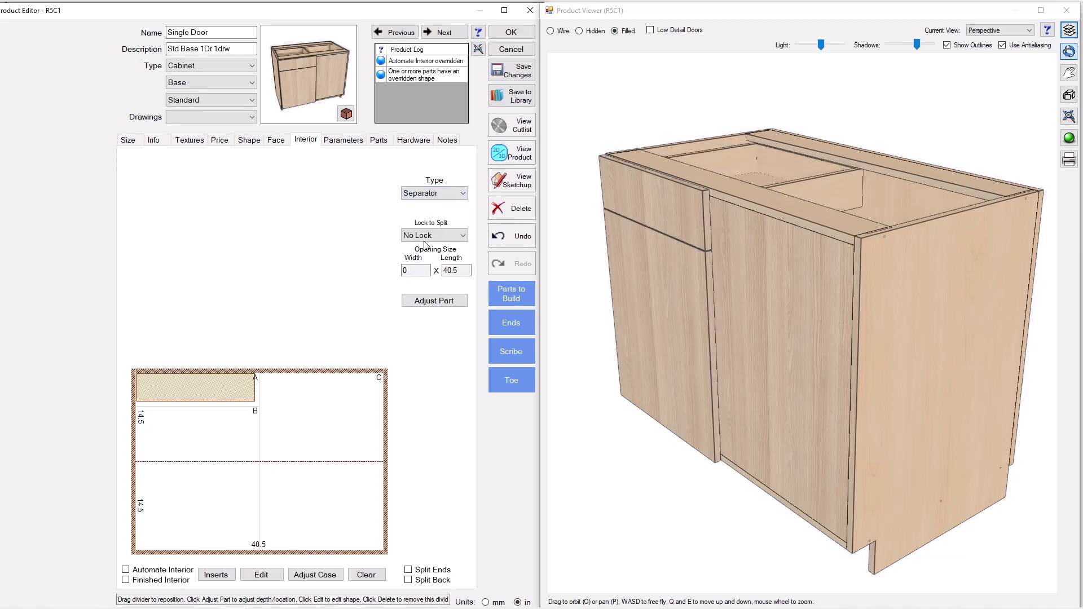
pyautogui.click(422, 237)
pyautogui.click(416, 266)
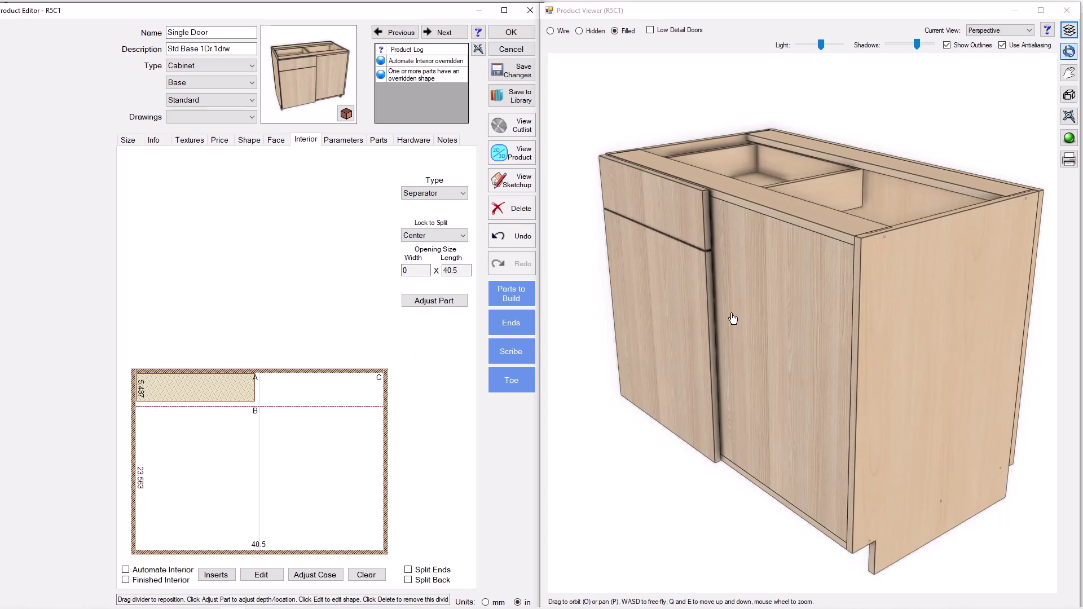
pyautogui.moveTo(617, 293)
pyautogui.mouseDown()
pyautogui.moveTo(694, 319)
pyautogui.moveTo(682, 326)
pyautogui.moveTo(658, 251)
pyautogui.moveTo(623, 381)
pyautogui.mouseUp()
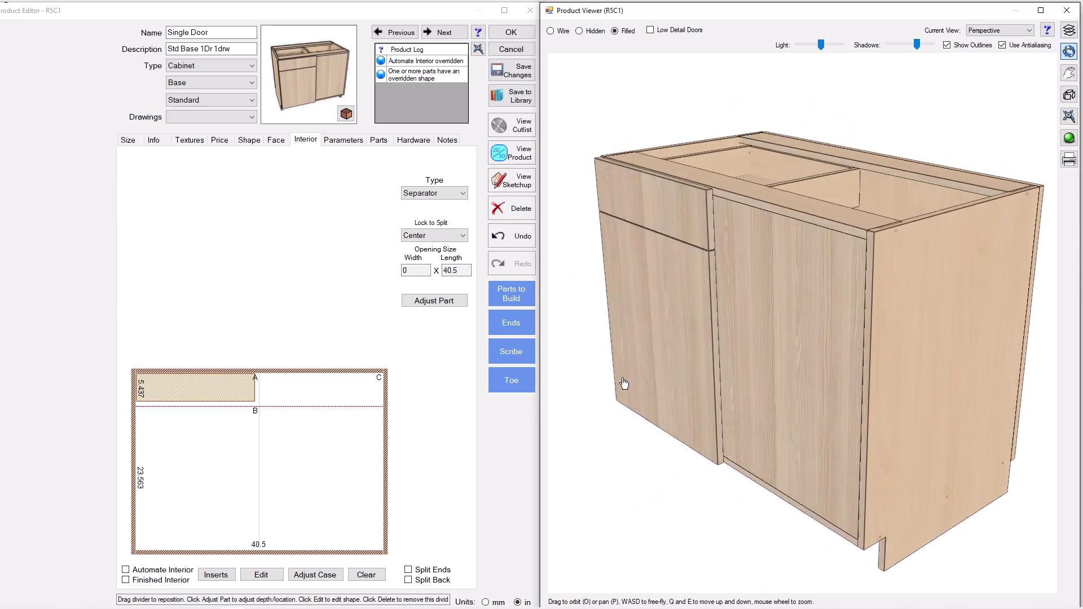
# Add a Flush Right partition in the top opening, making the drawer opening 19.5039 wide
pyautogui.click(265, 388)
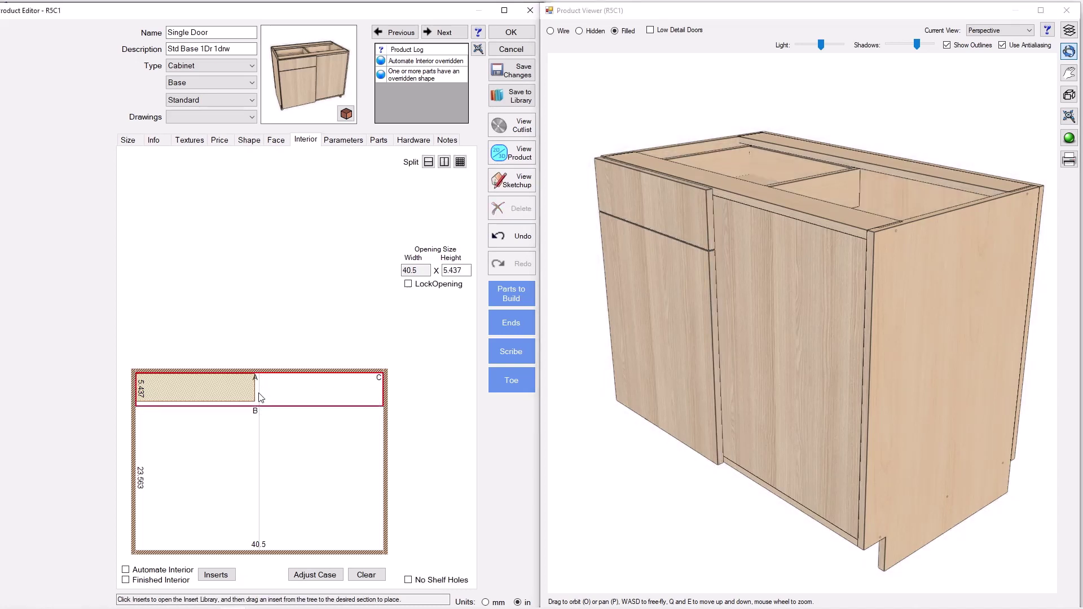
pyautogui.click(445, 162)
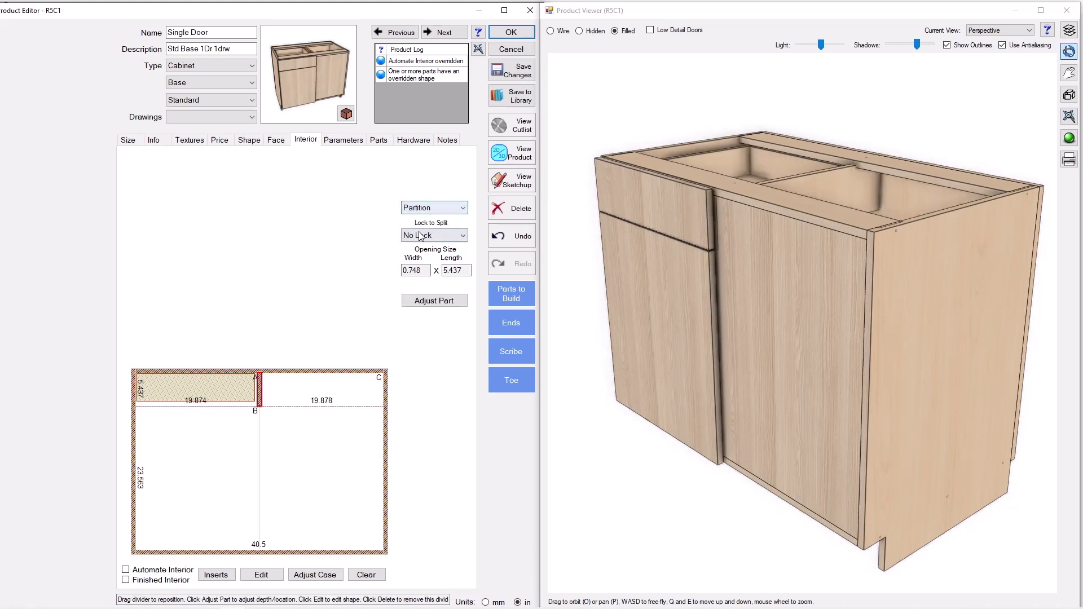
pyautogui.click(424, 236)
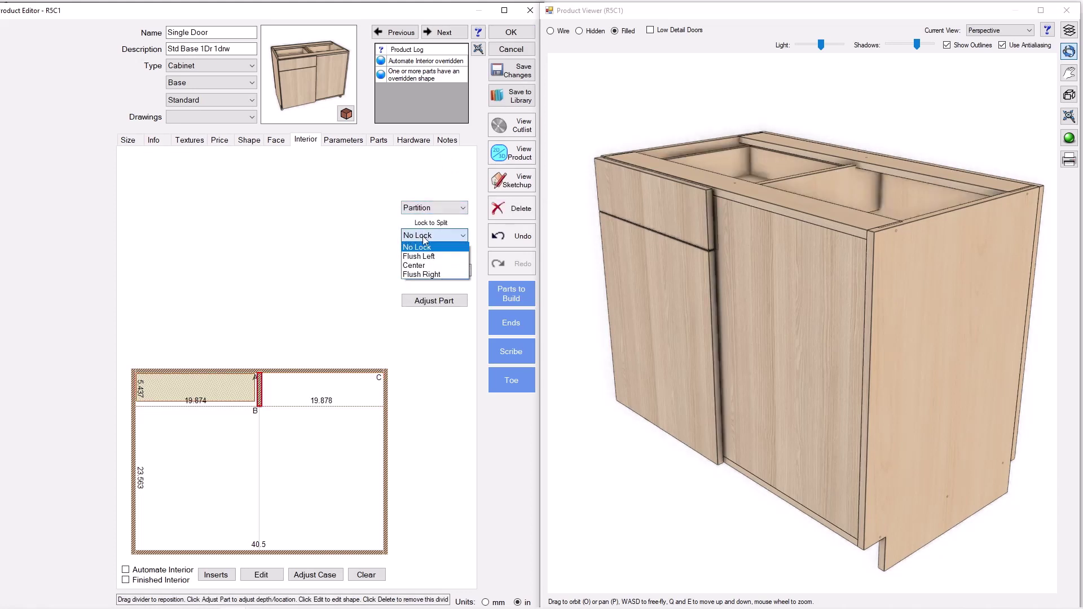
pyautogui.click(424, 275)
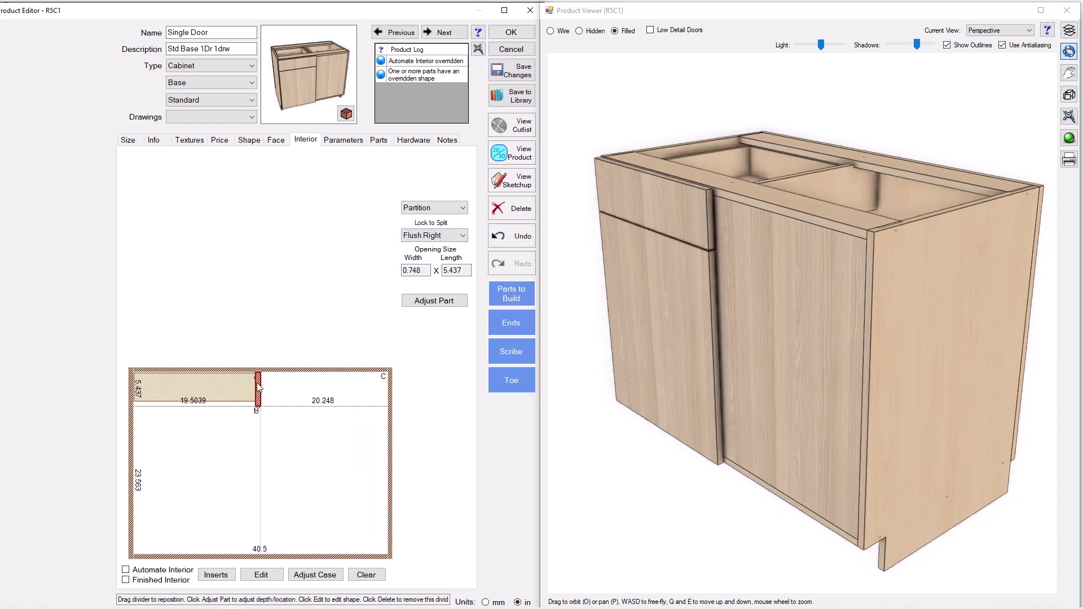
pyautogui.moveTo(757, 287); pyautogui.dragTo(788, 286)
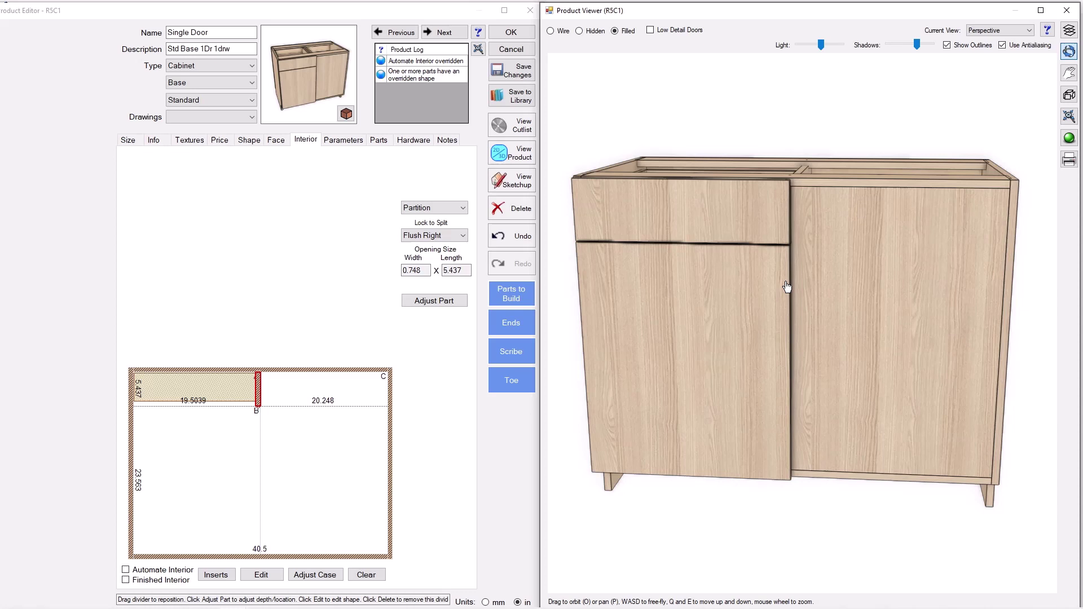
# Switch to the dimensioned Front view in wireframe and zoom in on the partition
pyautogui.click(1000, 30)
pyautogui.click(988, 78)
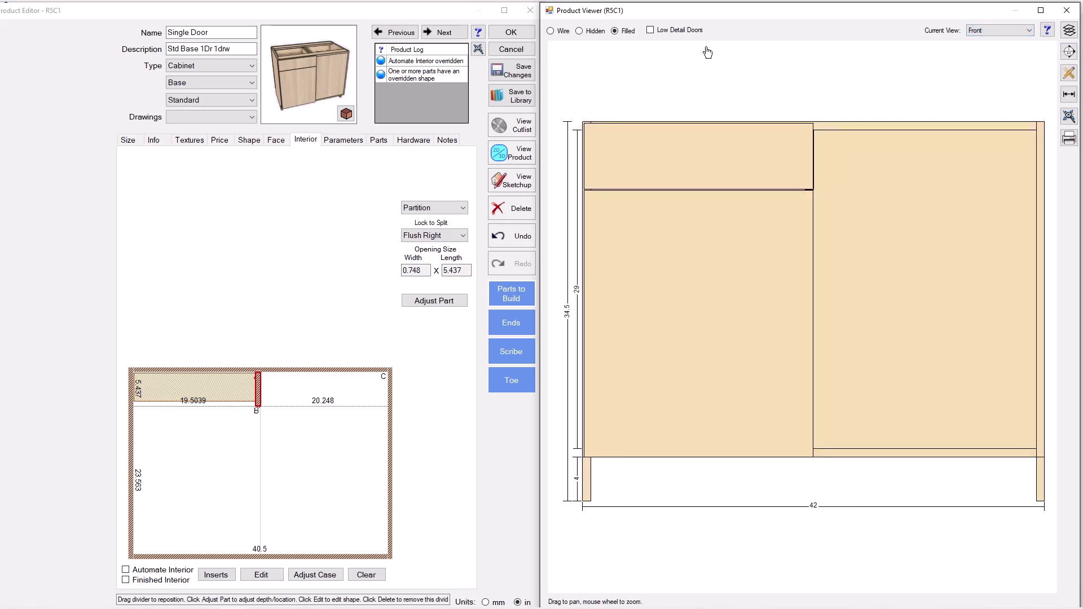
pyautogui.click(550, 31)
pyautogui.scroll(3, 813, 121)
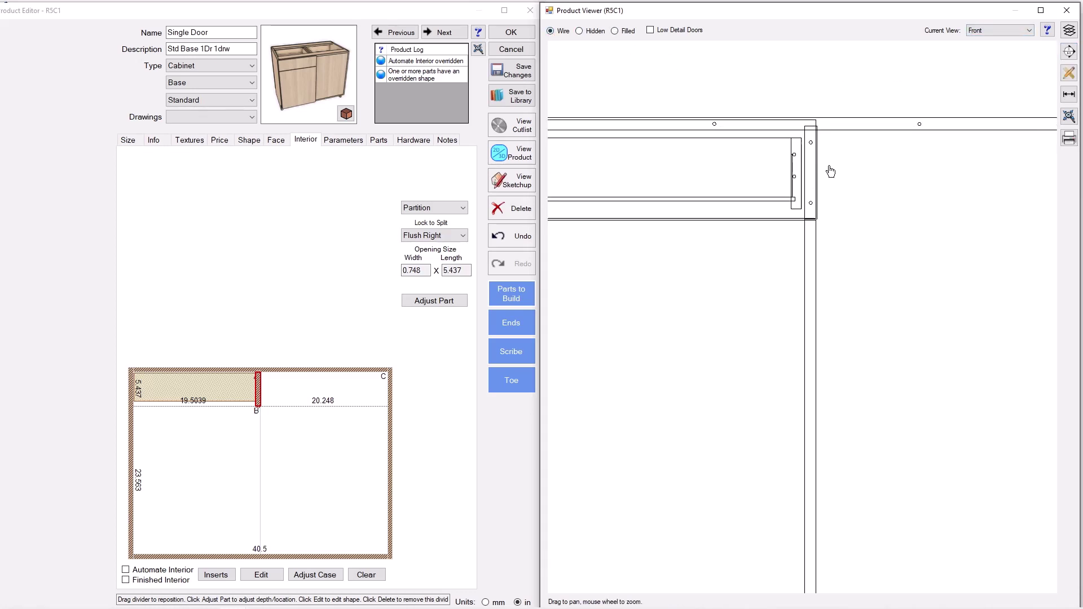
pyautogui.scroll(4, 816, 200)
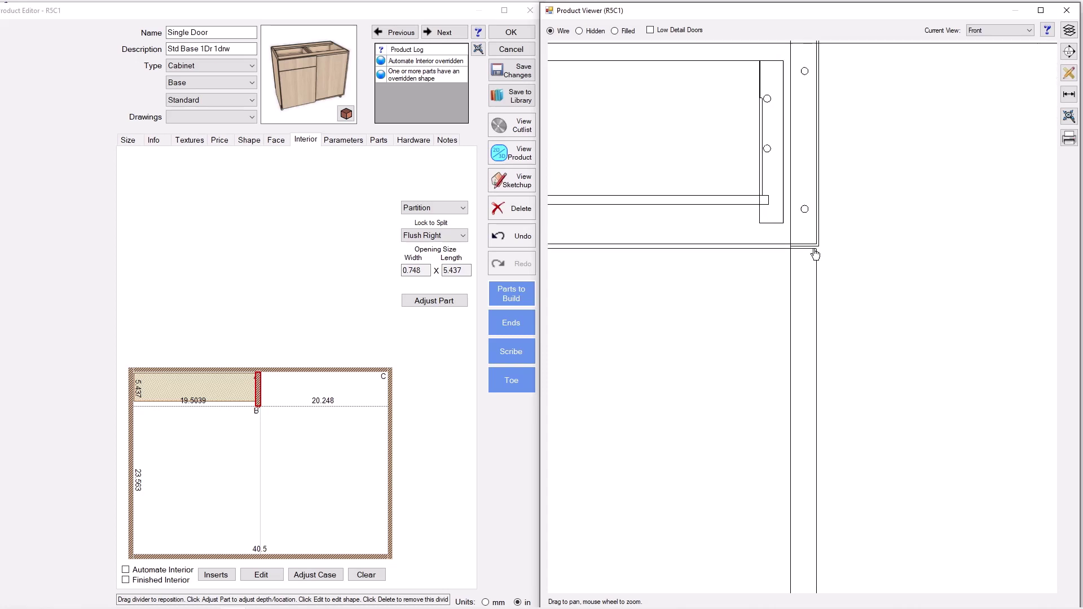
pyautogui.scroll(4, 814, 255)
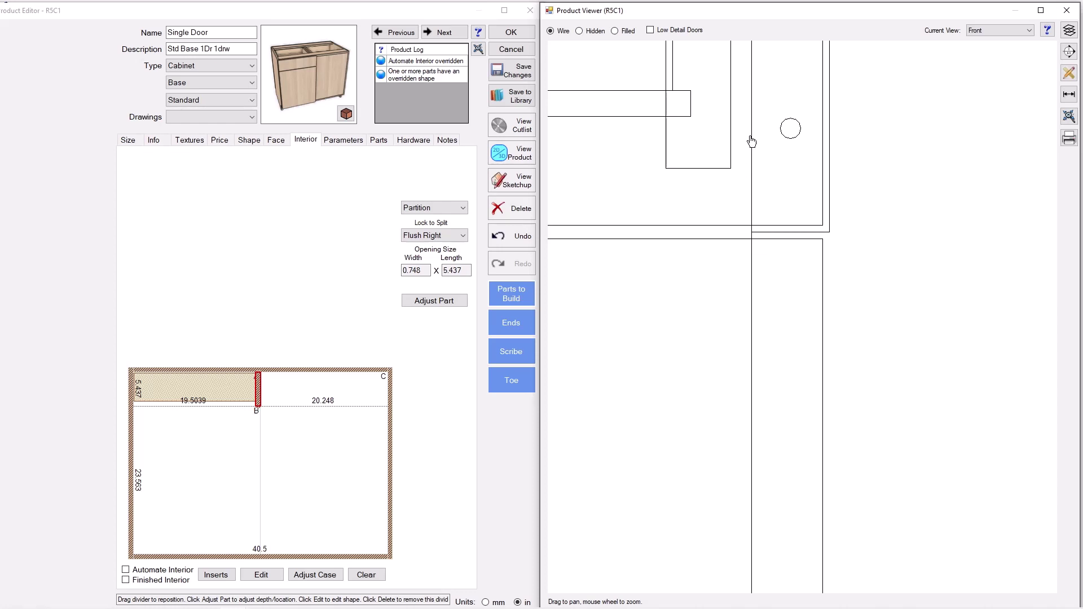
pyautogui.scroll(-3, 753, 160)
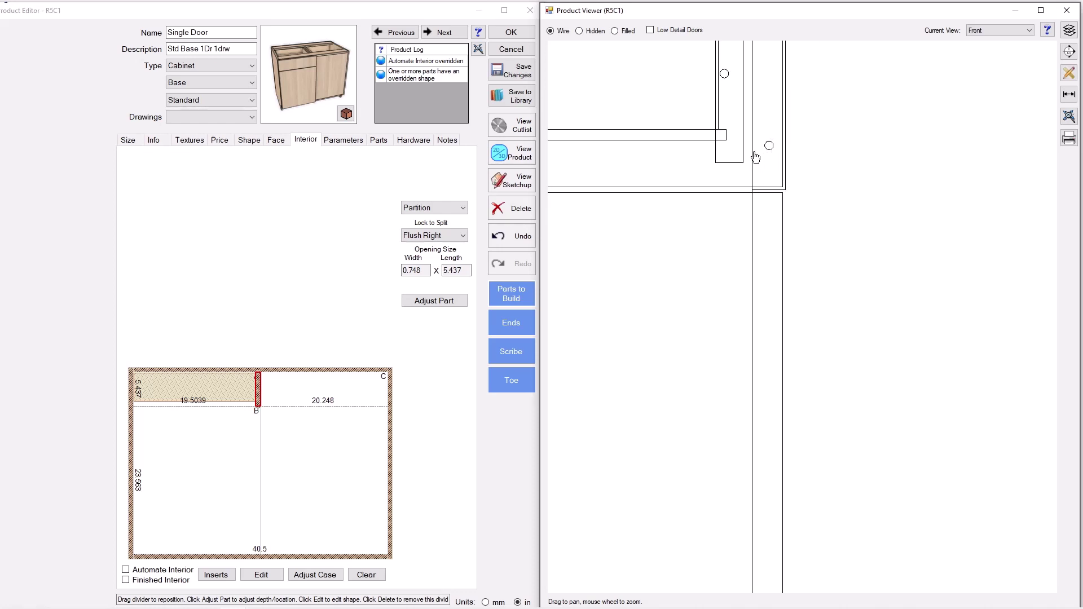
pyautogui.scroll(-5, 883, 215)
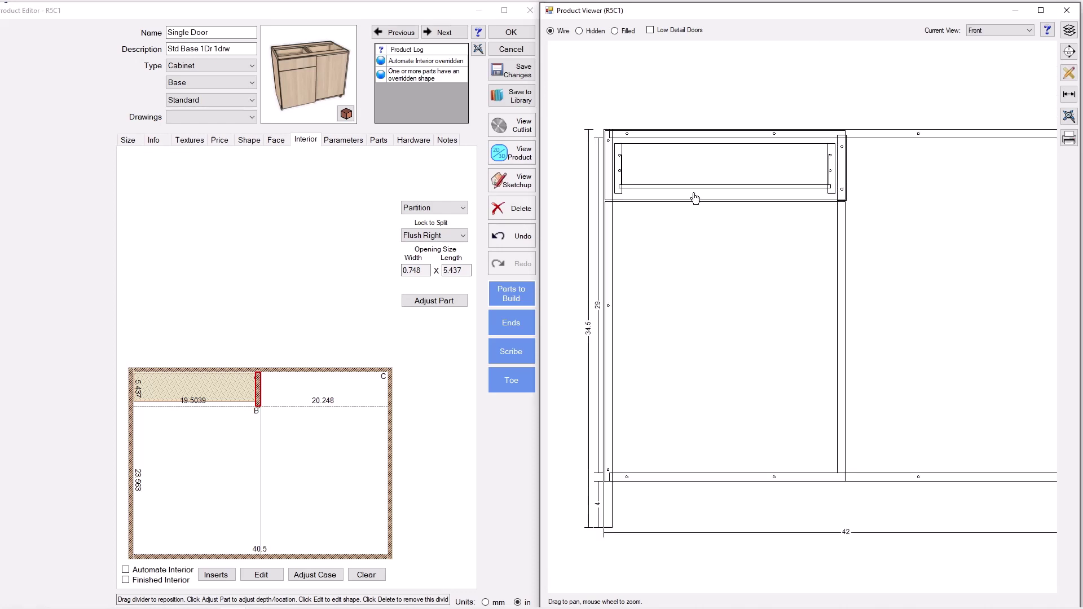
pyautogui.scroll(5, 636, 172)
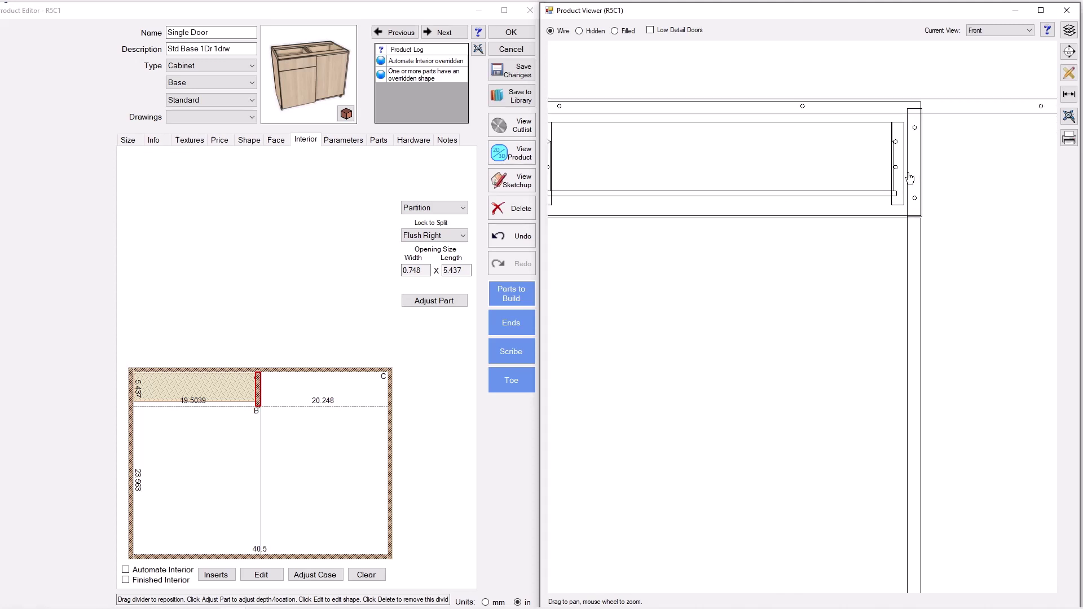
pyautogui.scroll(-1, 855, 189)
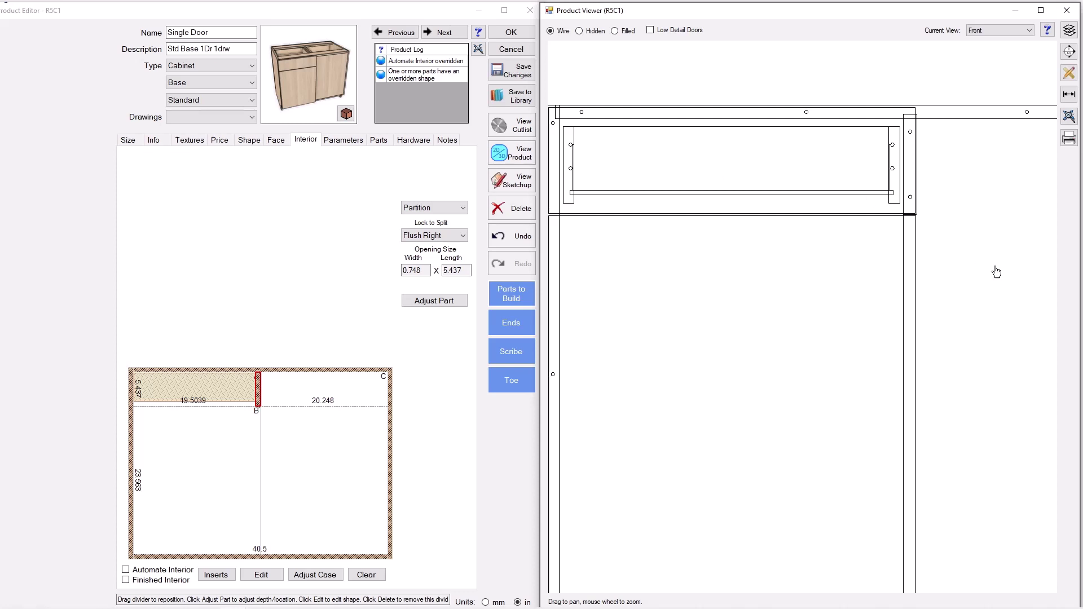
pyautogui.scroll(-2, 993, 271)
# Switch to the Right side view and fit the dimensioned side elevation
pyautogui.click(1018, 30)
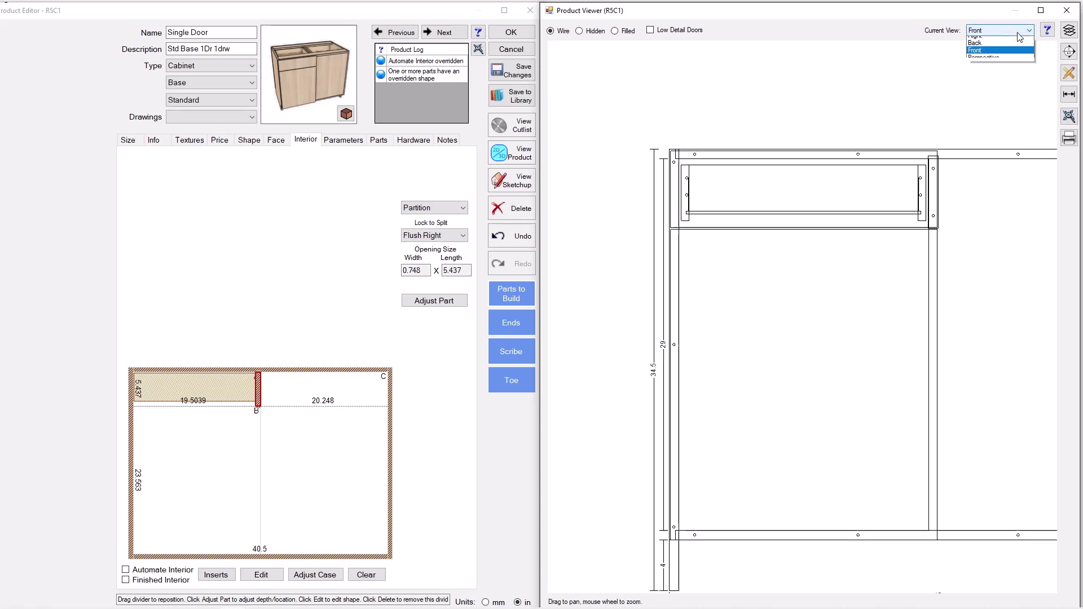
pyautogui.click(1004, 56)
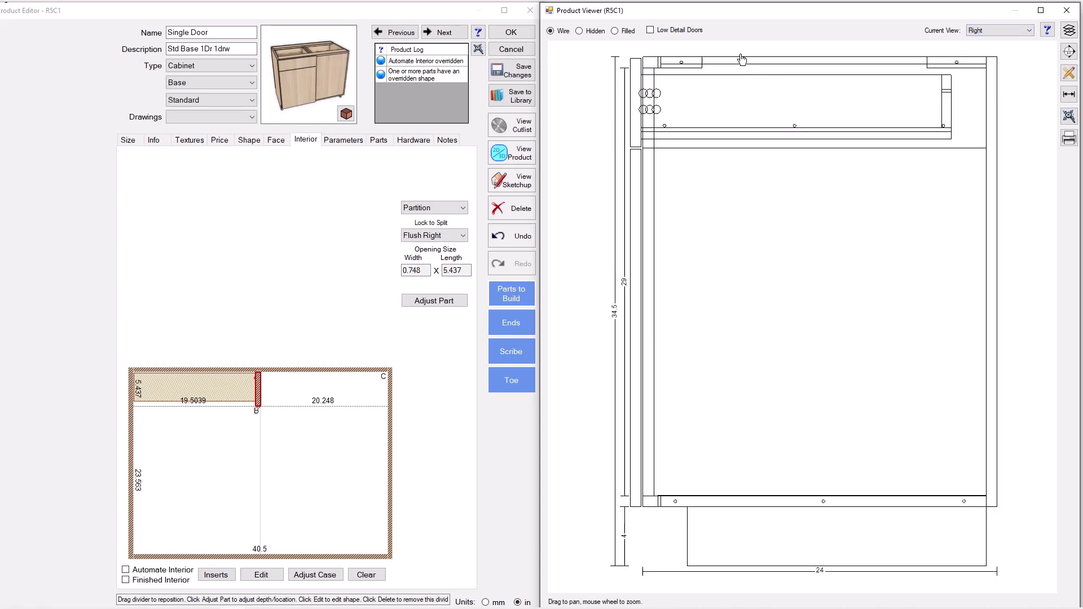
pyautogui.scroll(3, 737, 85)
pyautogui.scroll(-1, 787, 171)
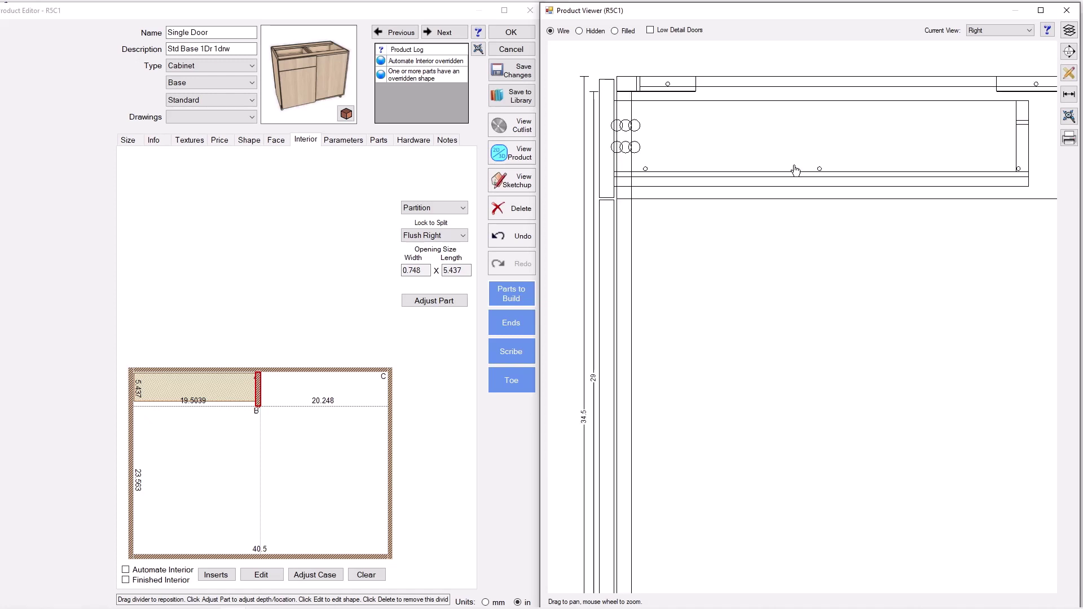
pyautogui.scroll(-1, 1033, 176)
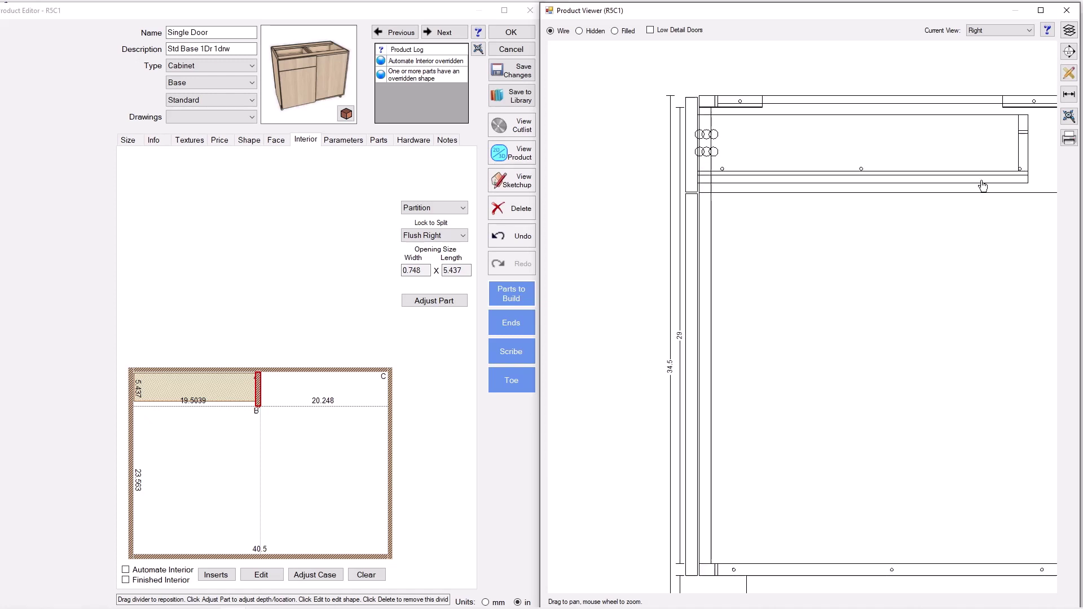
pyautogui.scroll(-2, 658, 129)
pyautogui.scroll(1, 853, 112)
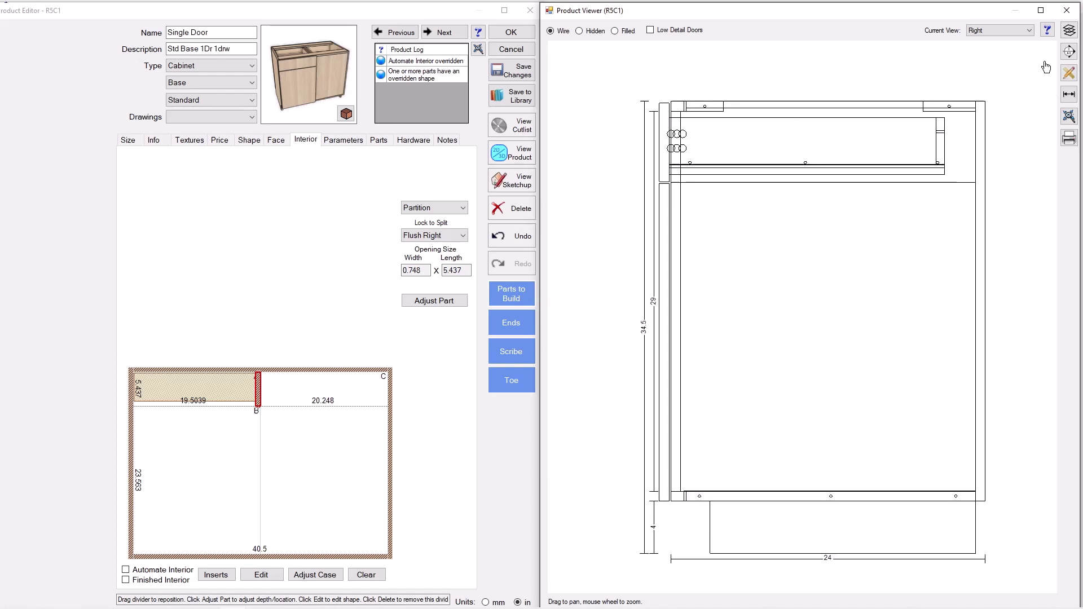
# Return to a filled Perspective view of the cabinet
pyautogui.click(1031, 31)
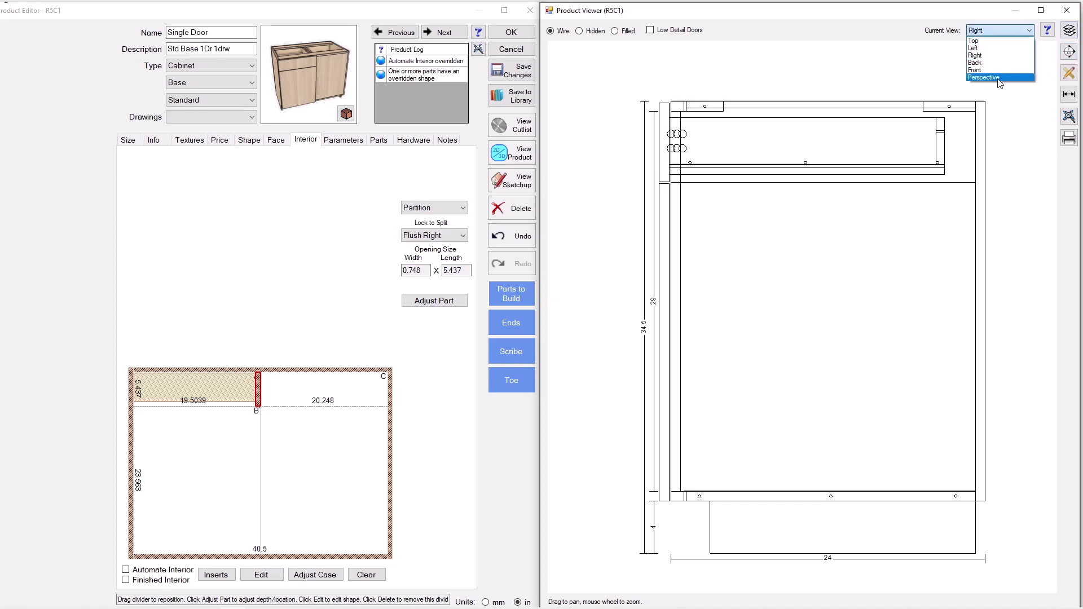
pyautogui.click(1000, 80)
pyautogui.click(616, 31)
pyautogui.moveTo(759, 265); pyautogui.dragTo(931, 155)
# Hide the Backs layer and orbit to inspect the partition beside the top drawer
pyautogui.click(1069, 30)
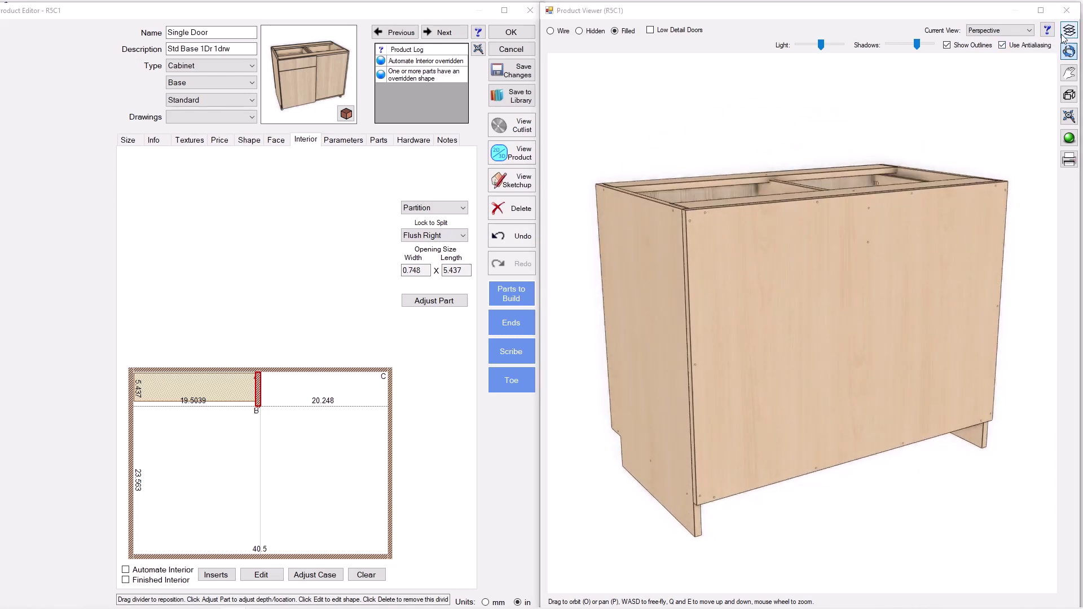
pyautogui.click(463, 195)
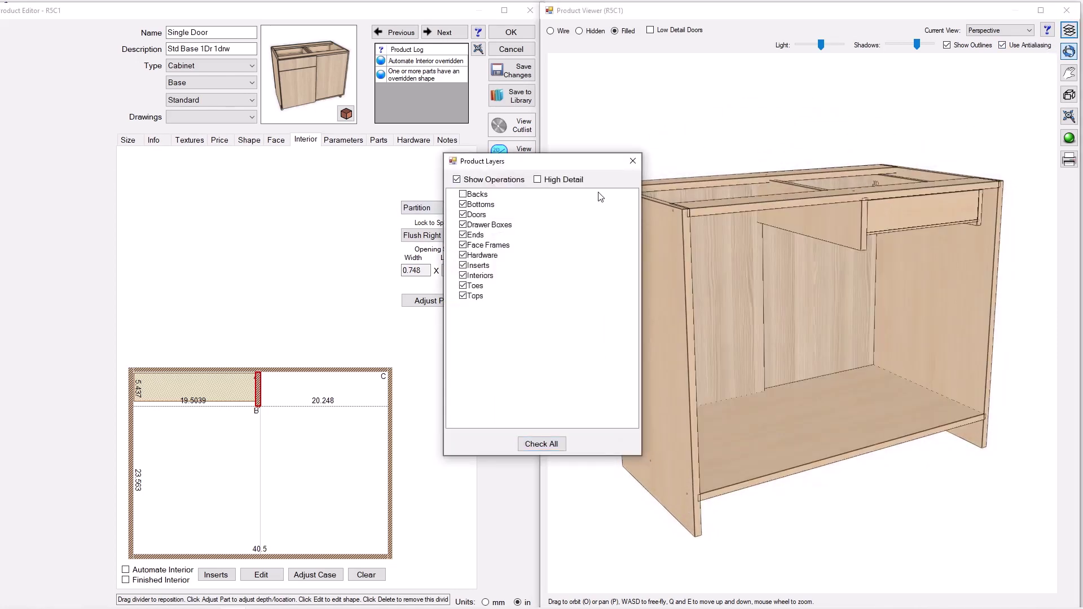
pyautogui.click(633, 161)
pyautogui.moveTo(691, 315); pyautogui.dragTo(688, 338)
pyautogui.scroll(2, 679, 377)
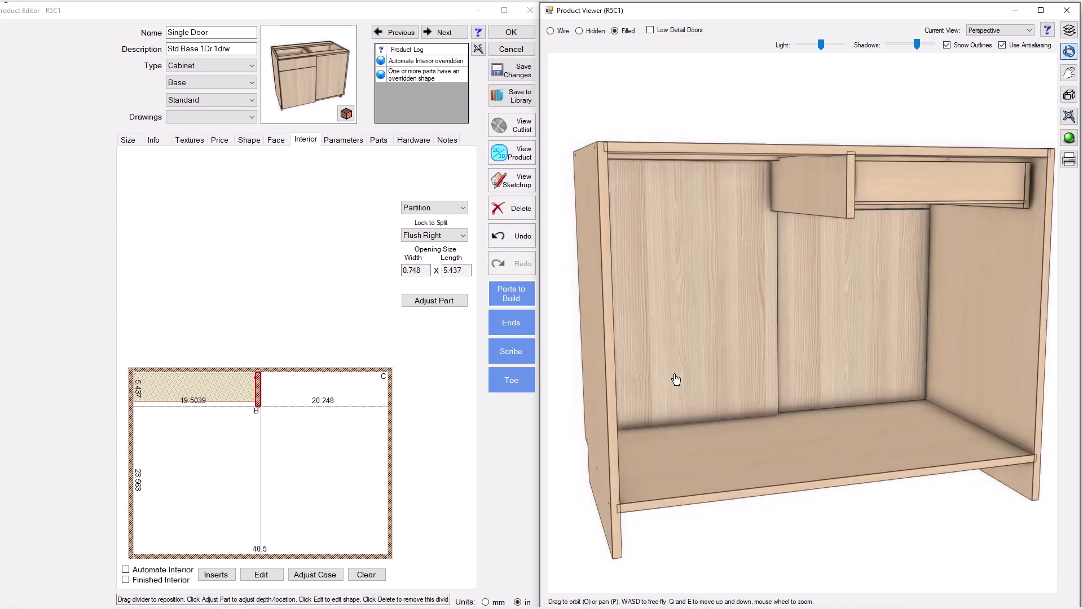
pyautogui.moveTo(677, 390); pyautogui.dragTo(721, 399)
pyautogui.scroll(-2, 720, 398)
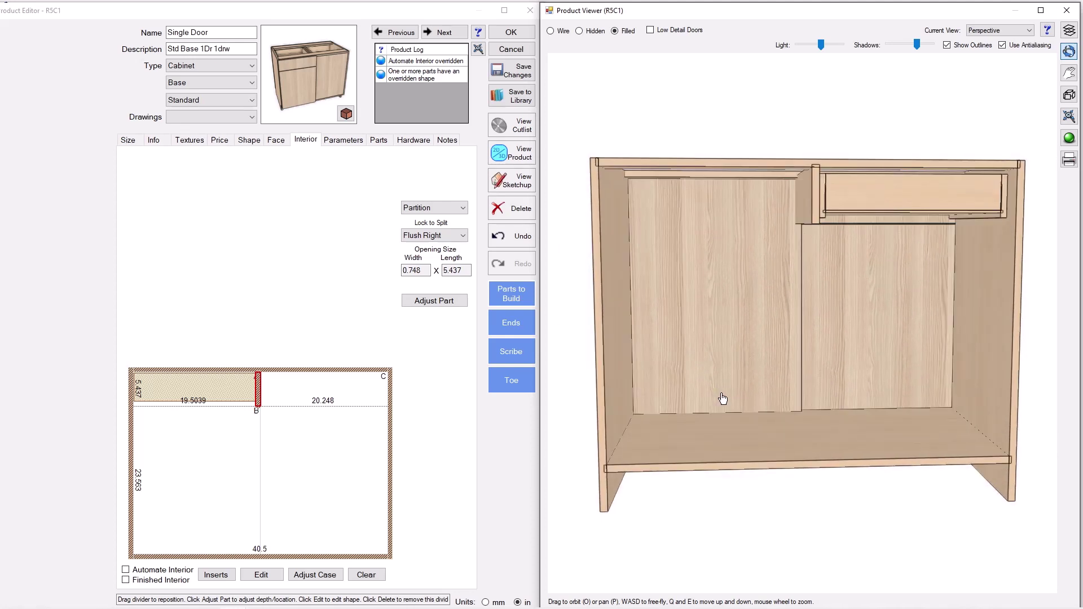
pyautogui.scroll(1, 717, 398)
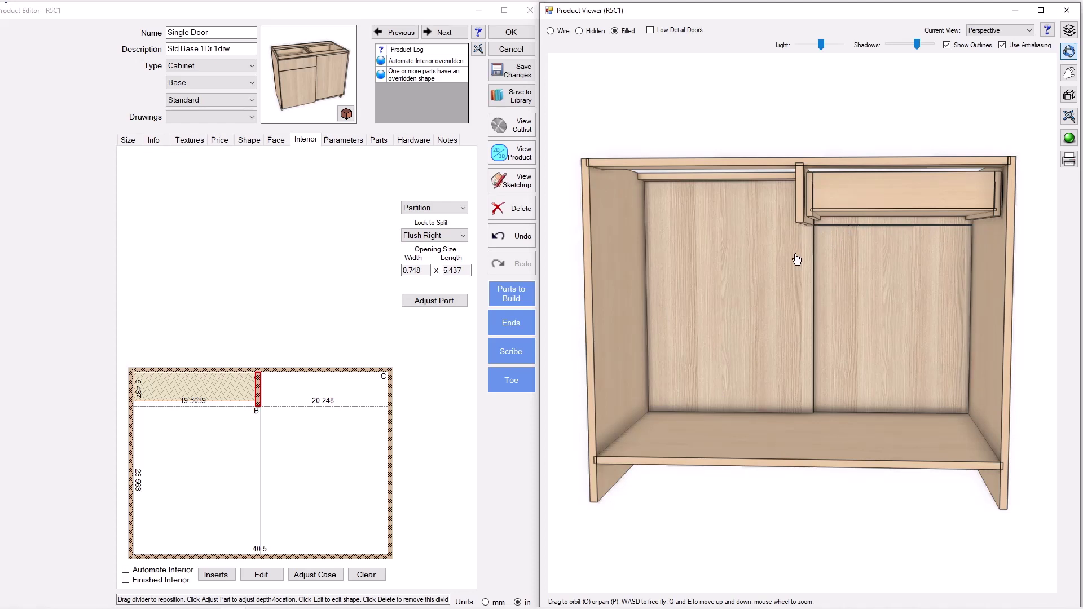
pyautogui.moveTo(796, 258); pyautogui.dragTo(767, 276)
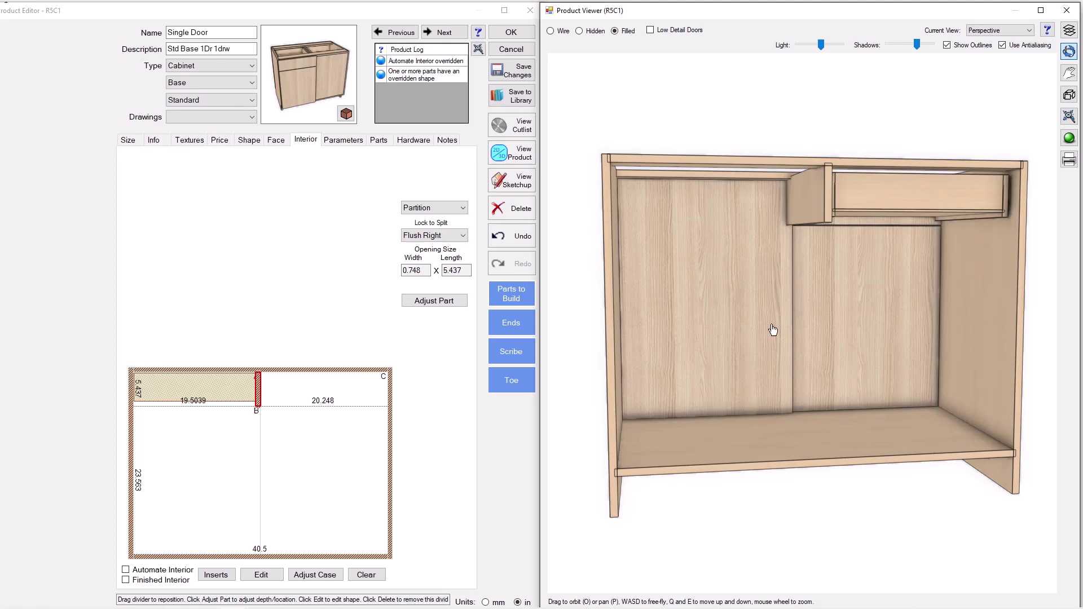
pyautogui.moveTo(773, 330)
pyautogui.mouseDown()
pyautogui.moveTo(739, 326)
pyautogui.moveTo(782, 330)
pyautogui.mouseUp()
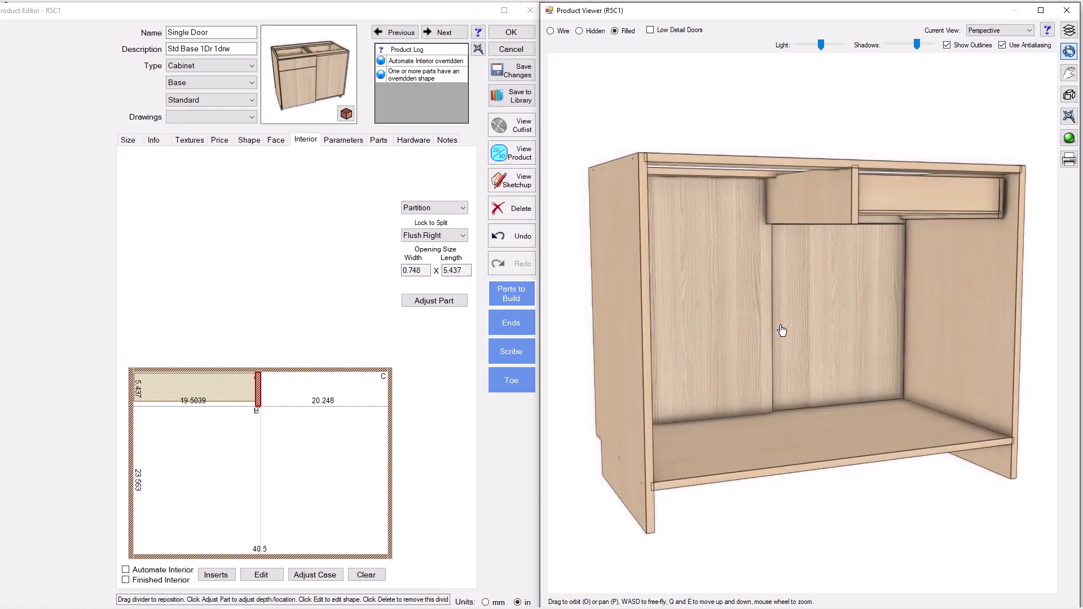